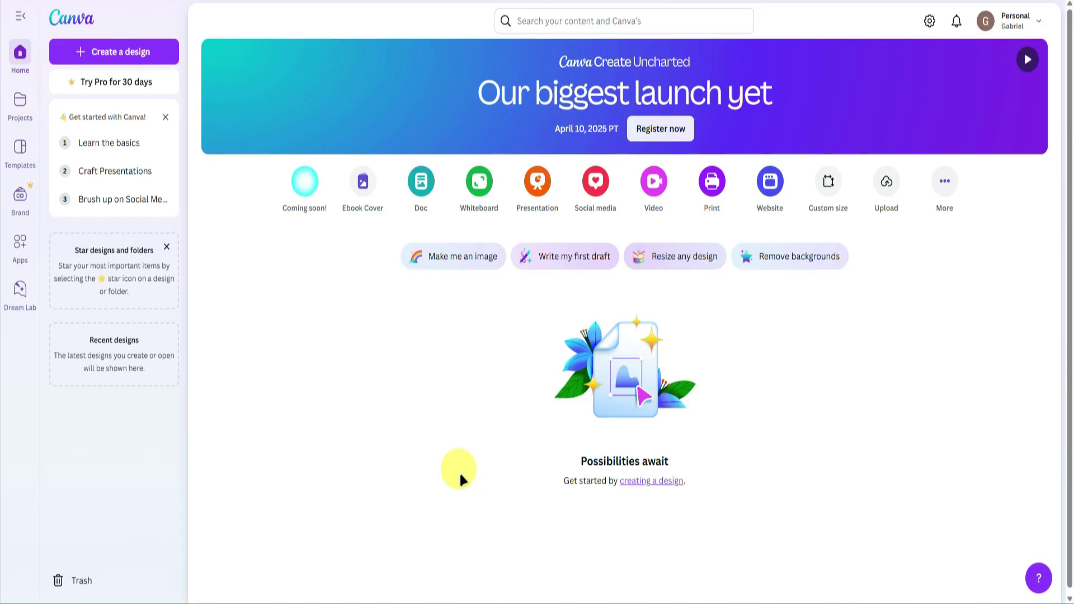
# Start a new blank Canva website design.
pyautogui.click(770, 184)
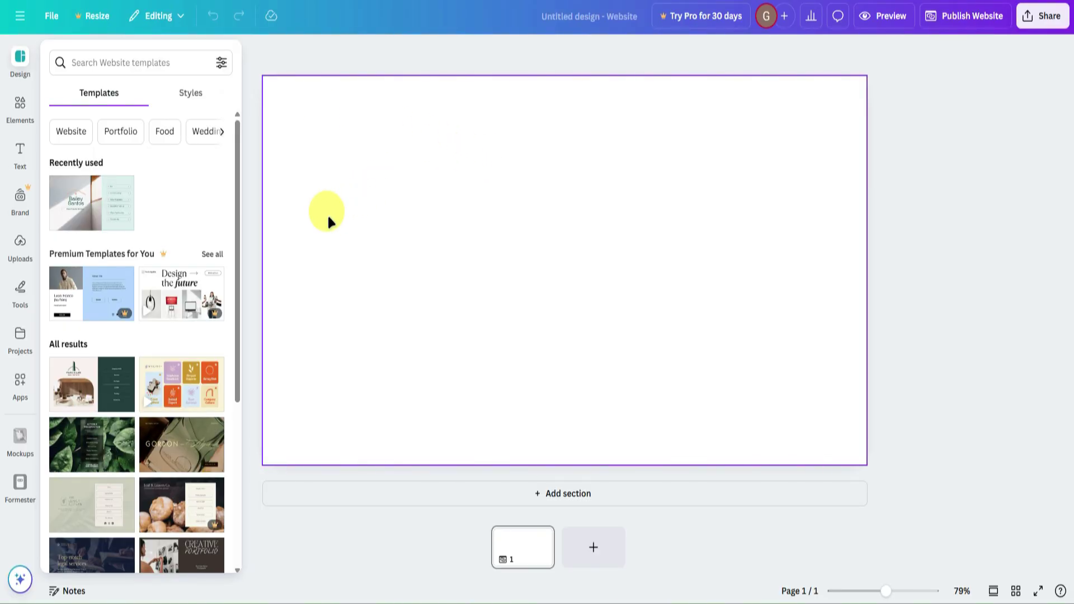
pyautogui.scroll(-1, 168, 246)
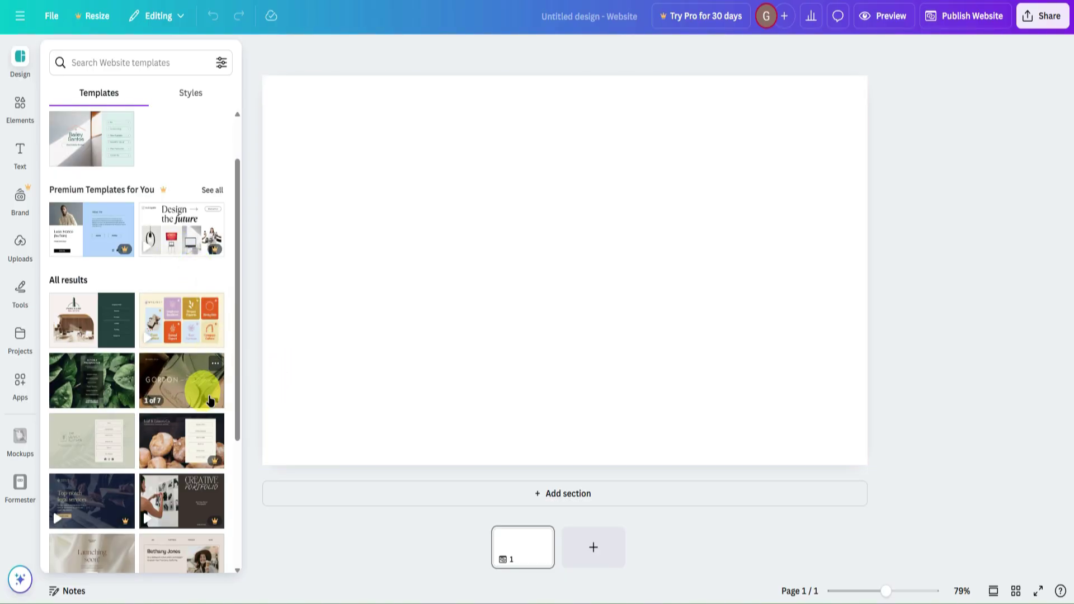
pyautogui.scroll(-8, 193, 355)
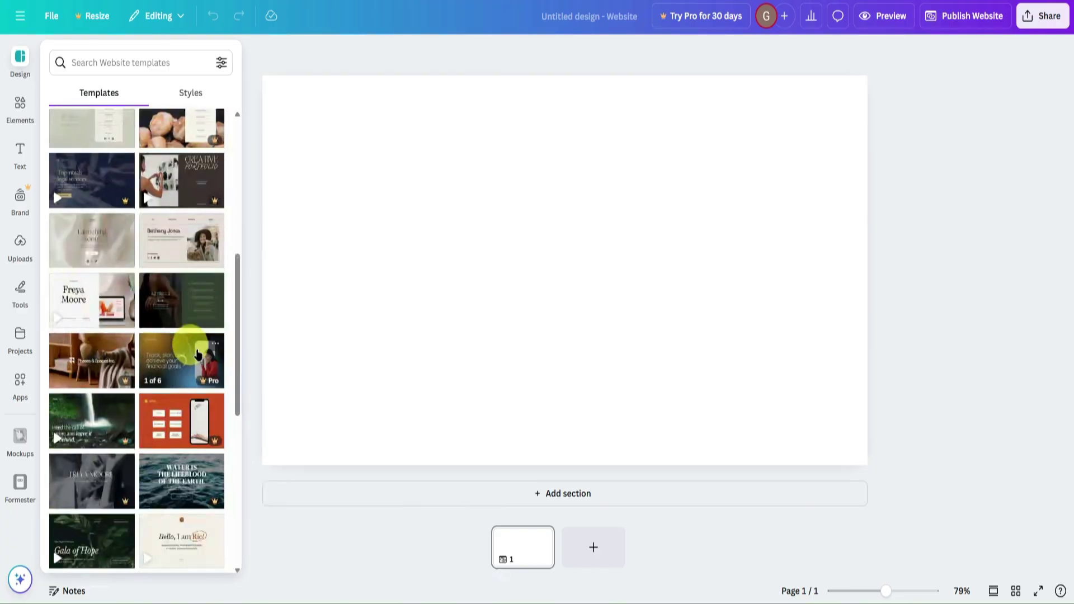
pyautogui.scroll(10, 196, 349)
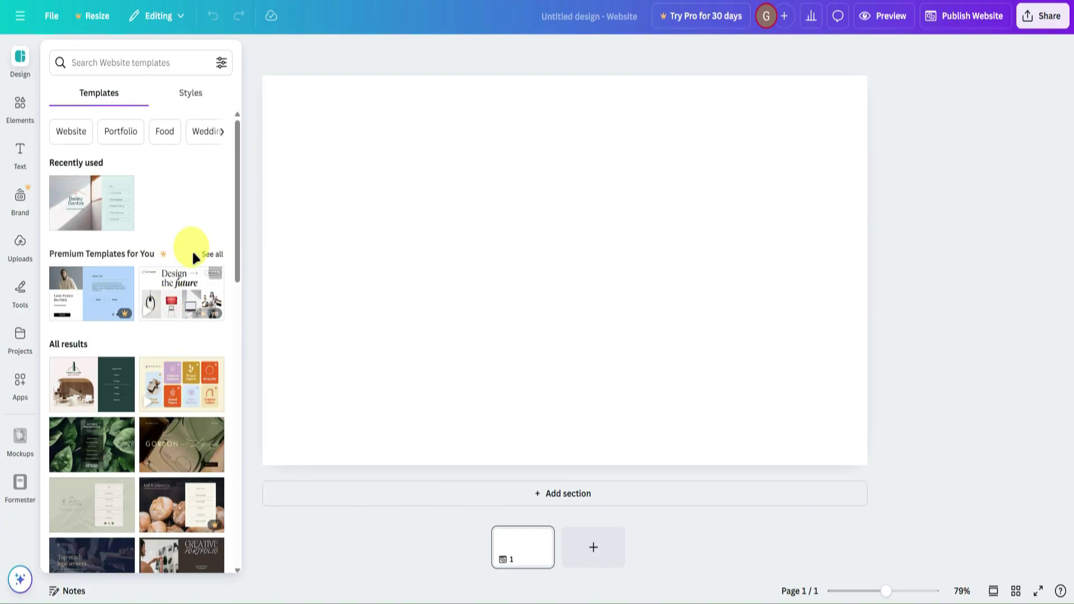
# Search templates for 'welcome' and apply the Education Website template's first page.
pyautogui.click(140, 62)
pyautogui.write('welcome')
pyautogui.press('Return')
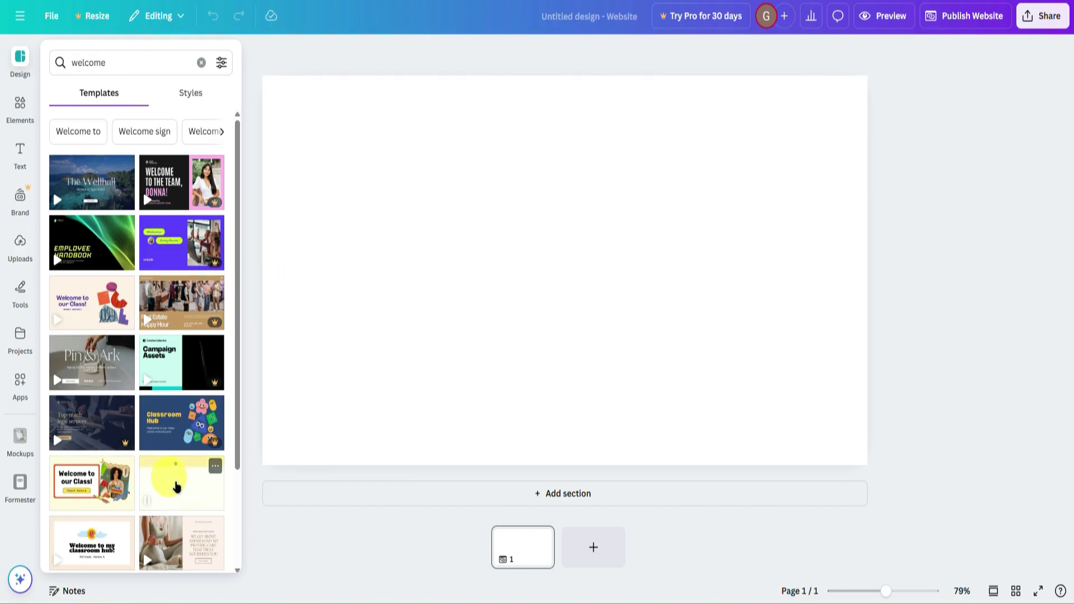
pyautogui.click(98, 305)
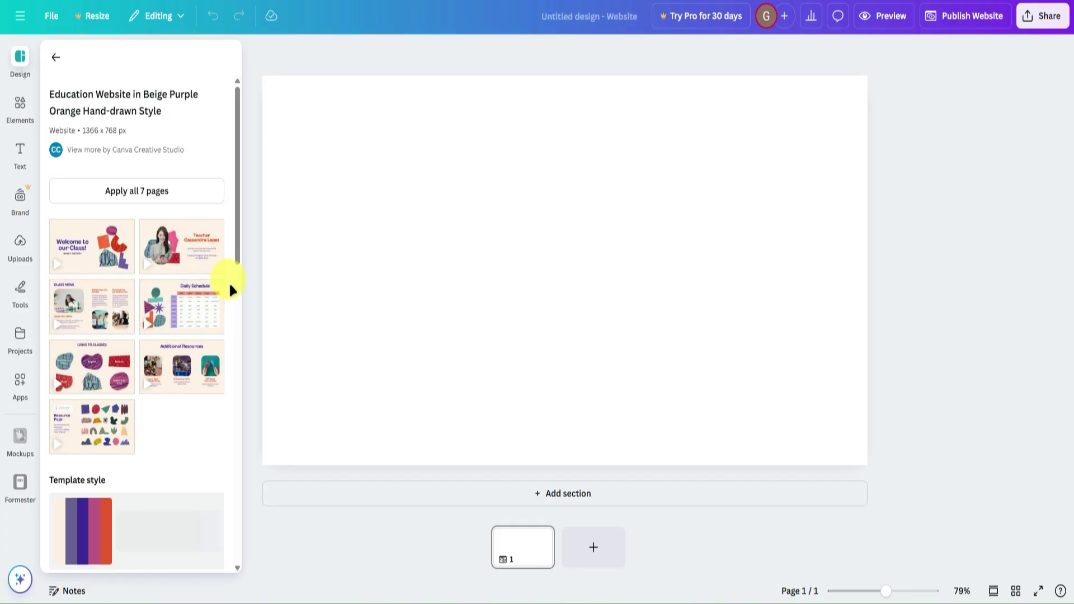
pyautogui.click(91, 249)
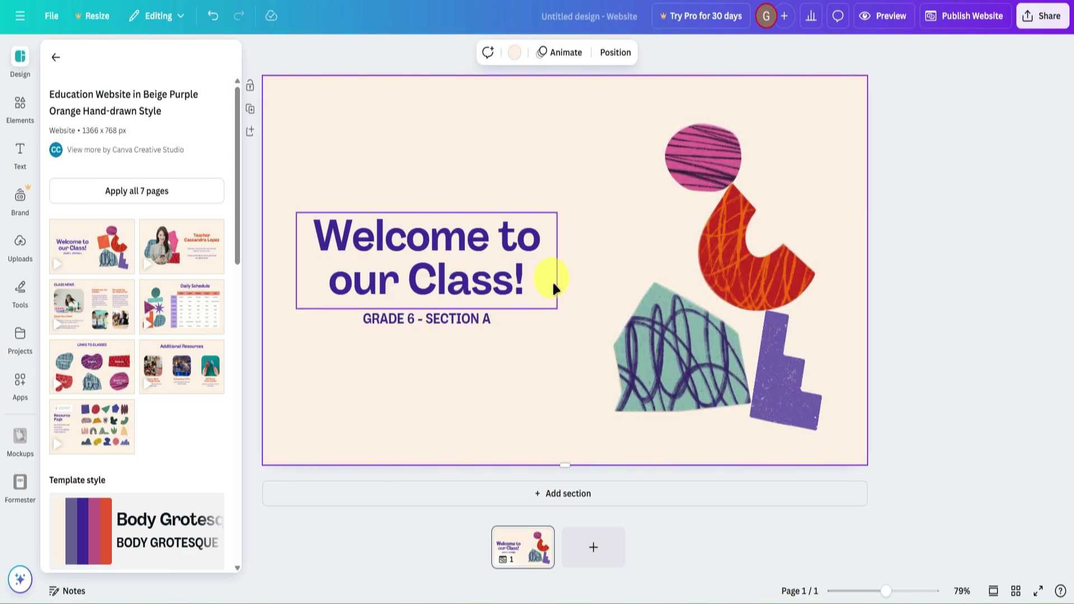
# Retype the hero title as 'WEICOME TO MY WEBSITE' and move it slightly higher.
pyautogui.click(497, 241)
pyautogui.click(500, 242)
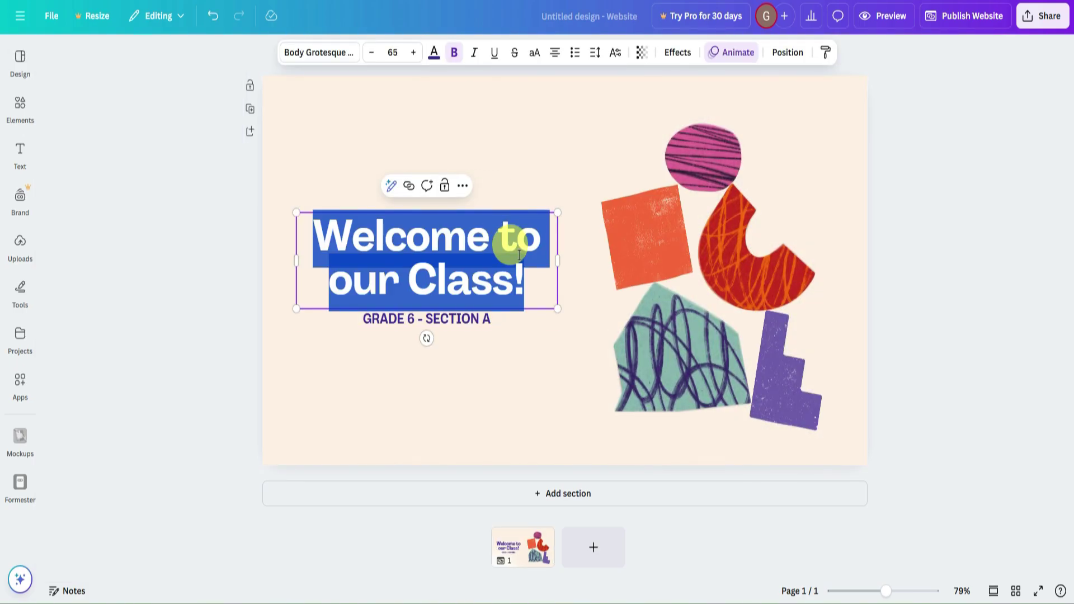
pyautogui.press('BackSpace')
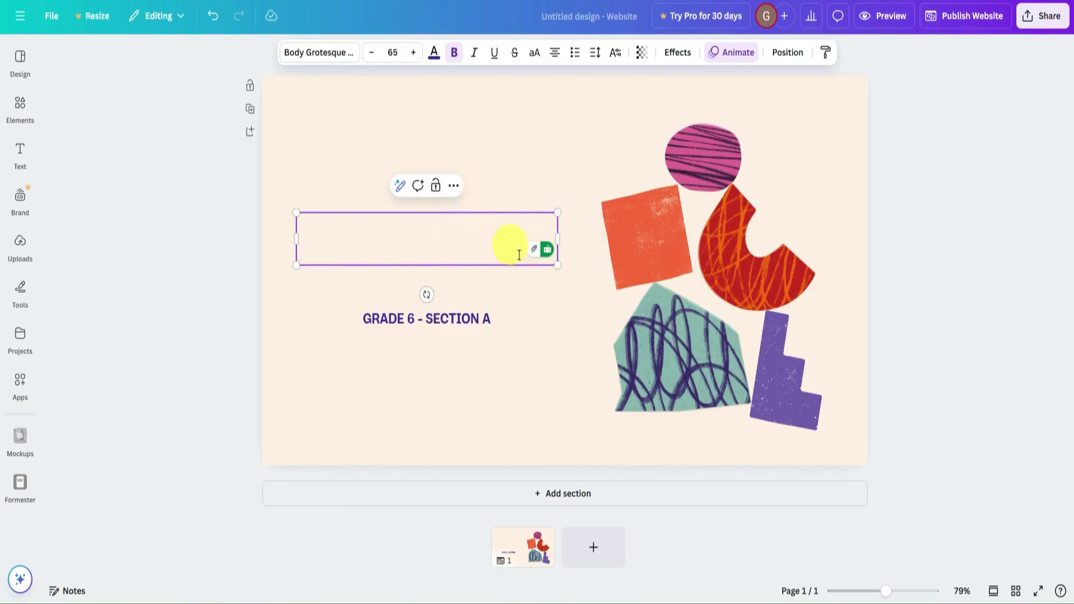
pyautogui.write('WEI')
pyautogui.press('BackSpace')
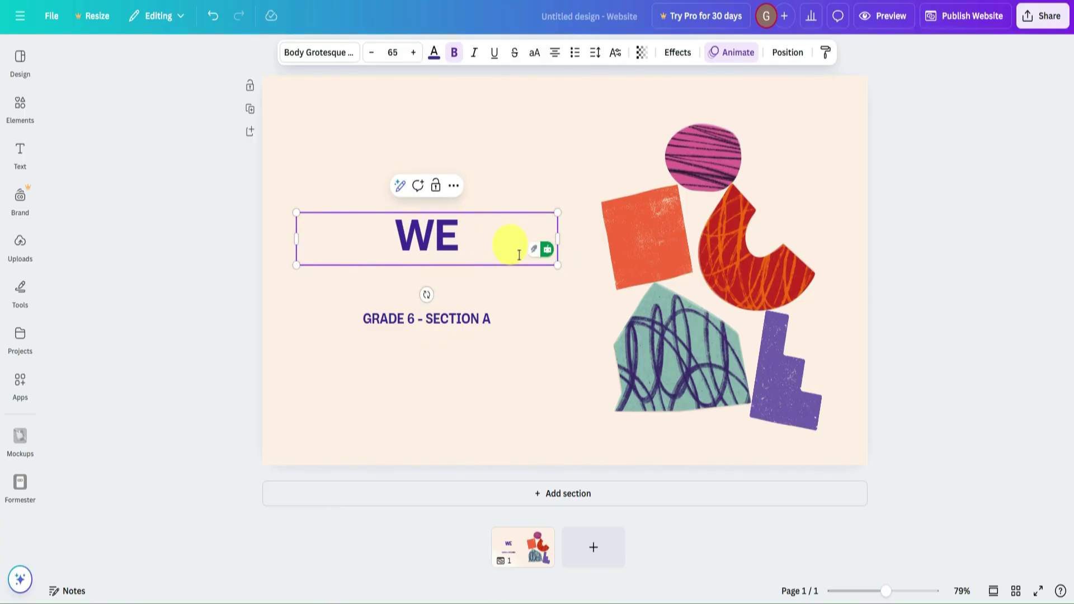
pyautogui.write('ICOME TO MY WEBSUTE')
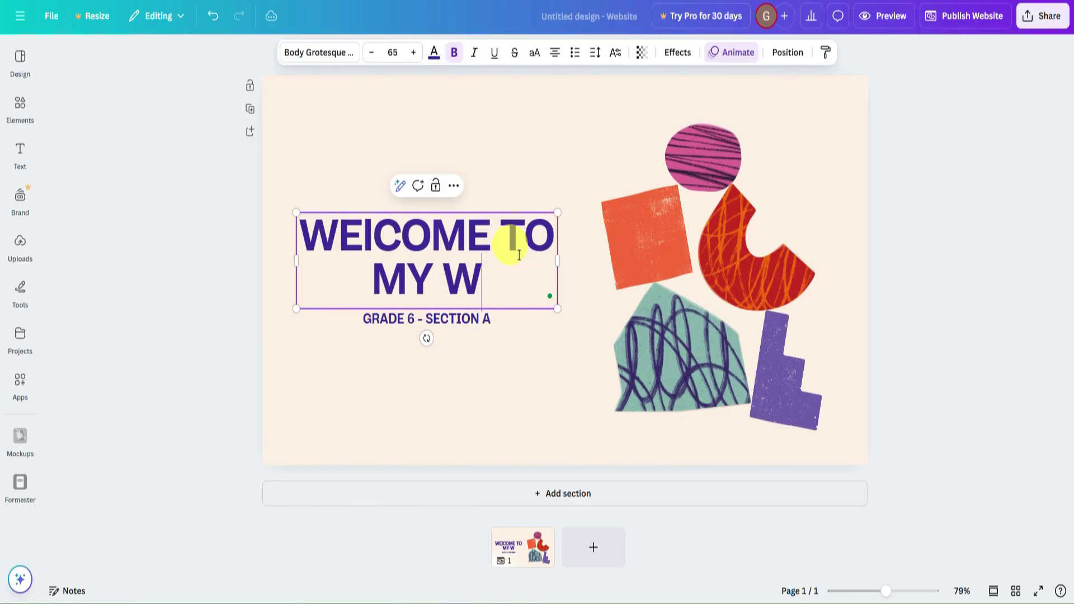
pyautogui.press('BackSpace')
pyautogui.press('BackSpace')
pyautogui.press('BackSpace')
pyautogui.write('ITE')
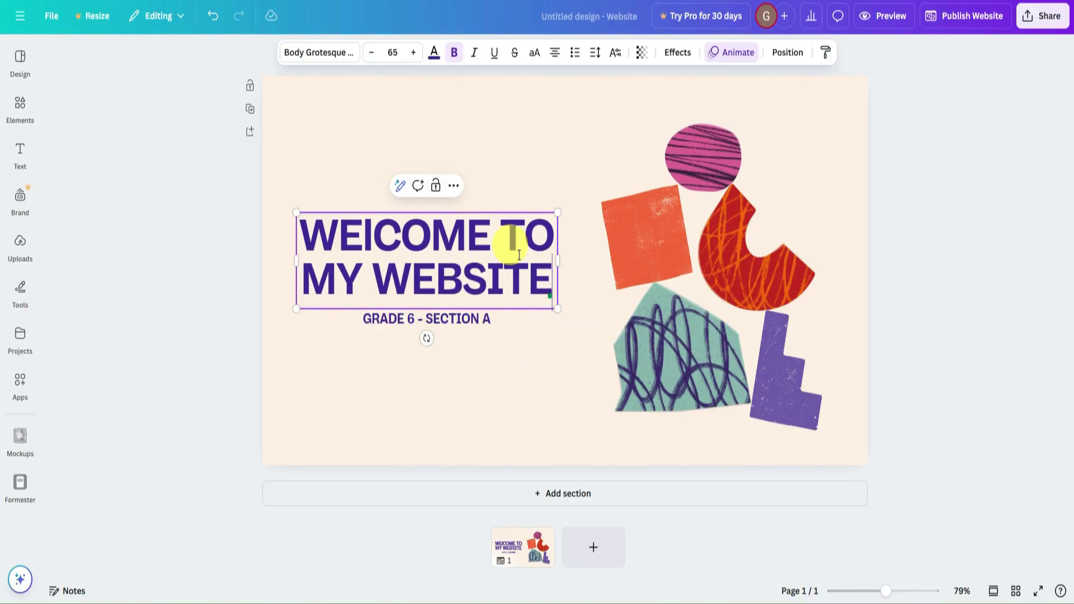
pyautogui.click(860, 239)
pyautogui.moveTo(481, 232); pyautogui.dragTo(485, 216)
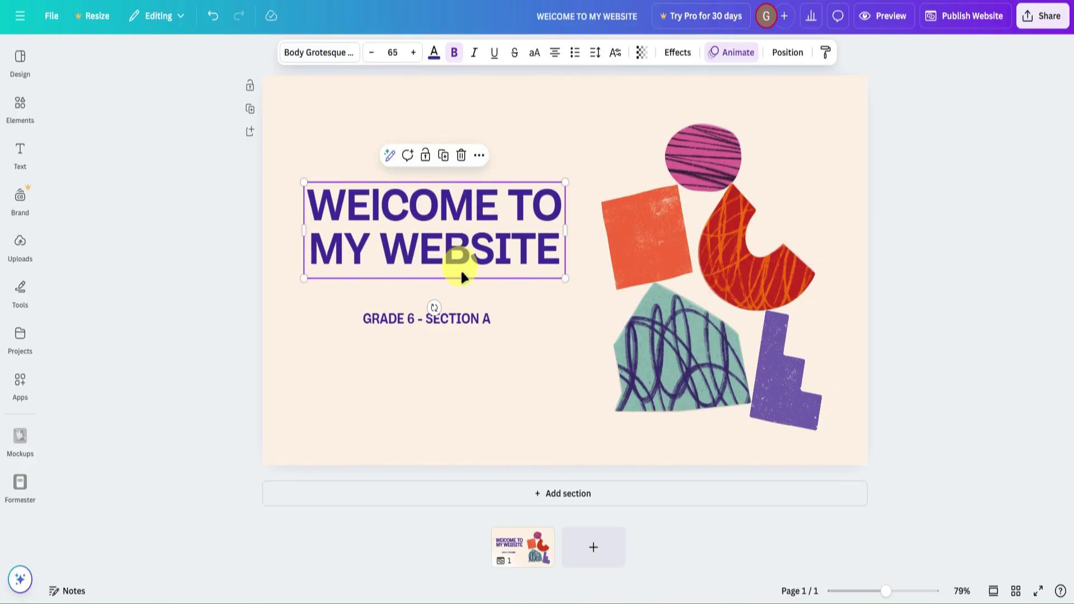
# Replace the subtitle 'GRADE 6 - SECTION A' with 'THIS IS MY SAMPLE WEBSITE'.
pyautogui.click(455, 321)
pyautogui.click(495, 316)
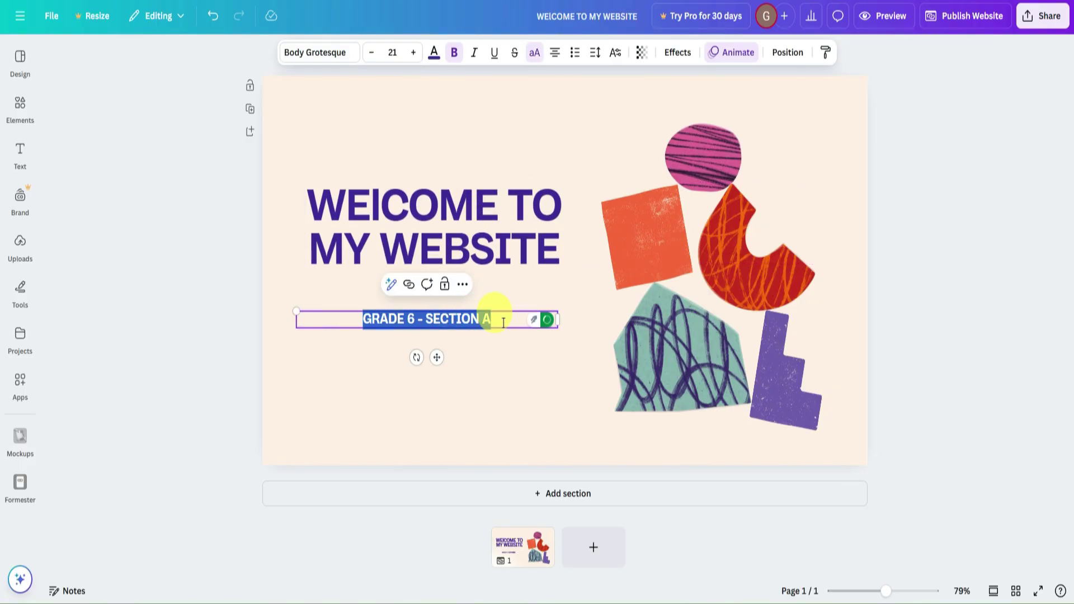
pyautogui.press('BackSpace')
pyautogui.write('TH')
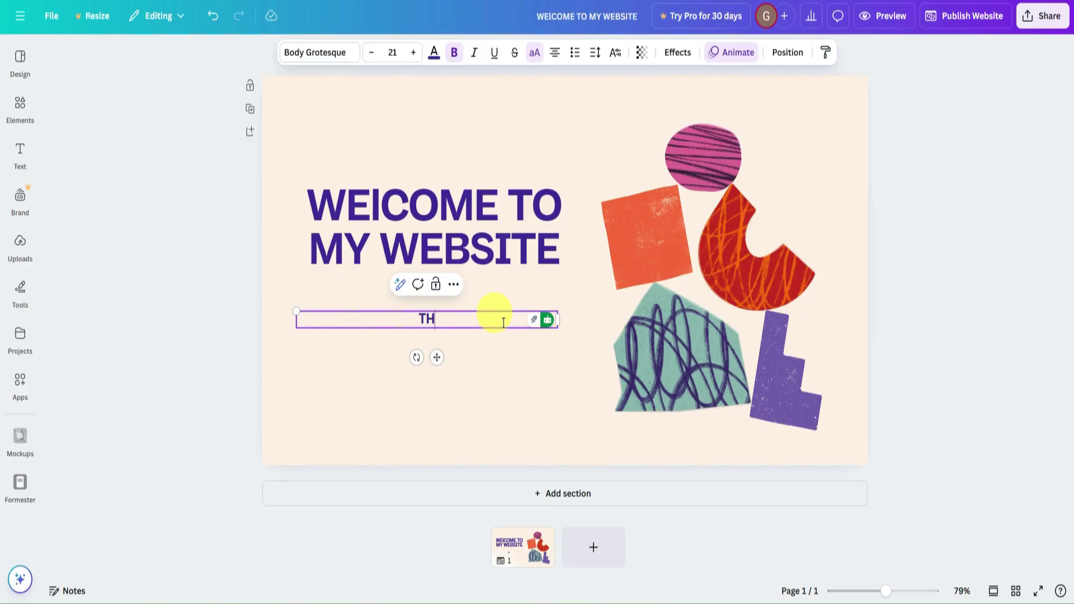
pyautogui.write('IS IS MY SAMP')
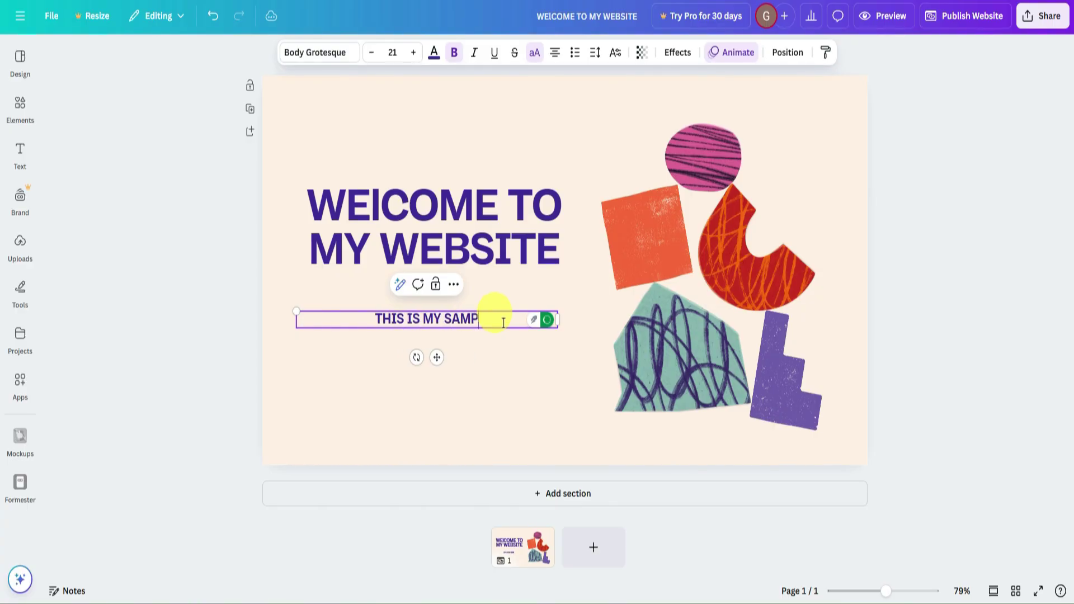
pyautogui.write('LE WEBSITE')
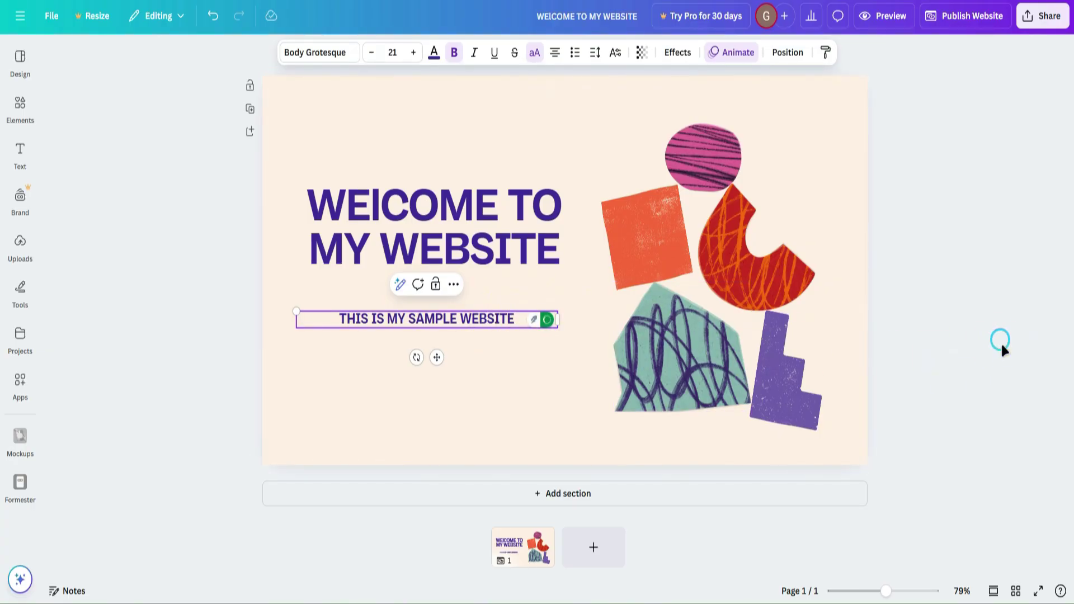
pyautogui.click(1002, 348)
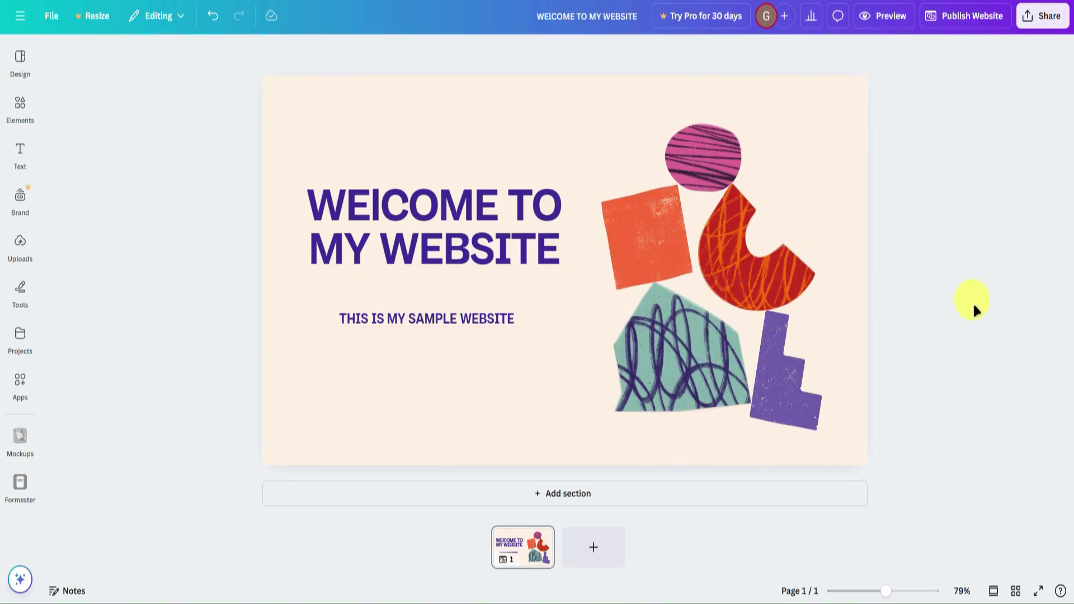
# Add a new blank section below the hero.
pyautogui.click(577, 498)
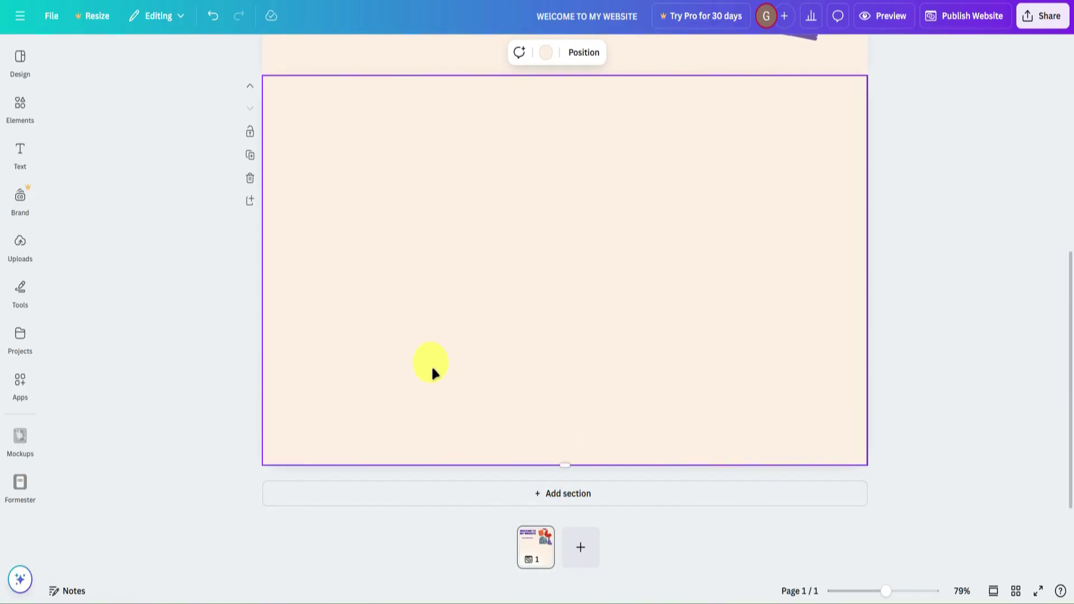
pyautogui.scroll(3, 190, 299)
pyautogui.scroll(-3, 492, 327)
# Add a 'CONTACT FORM:' text box at the section's top-left, slightly shrunk.
pyautogui.click(20, 149)
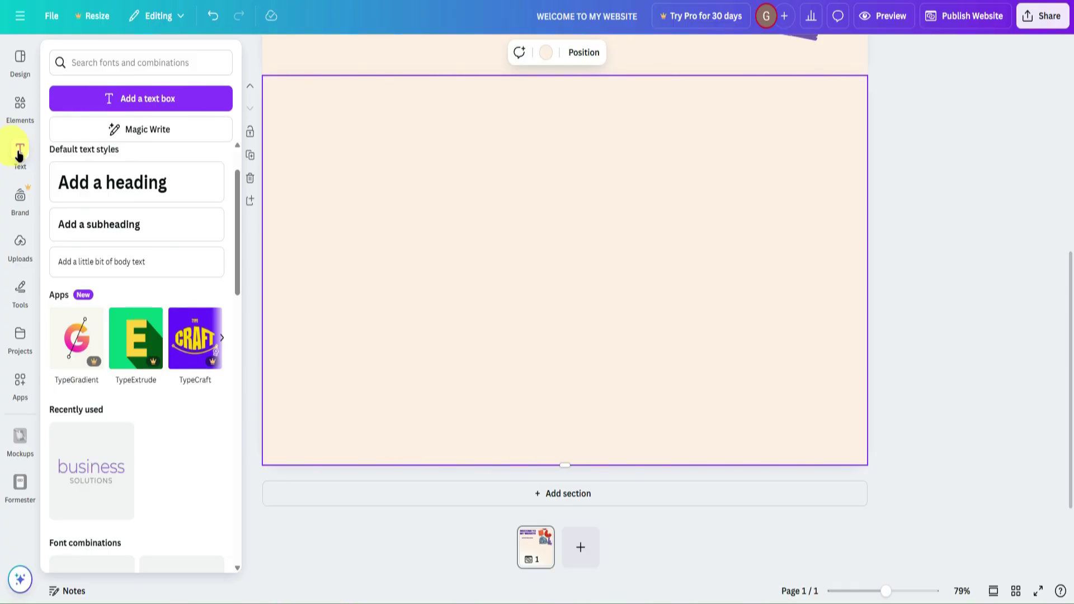
pyautogui.click(98, 98)
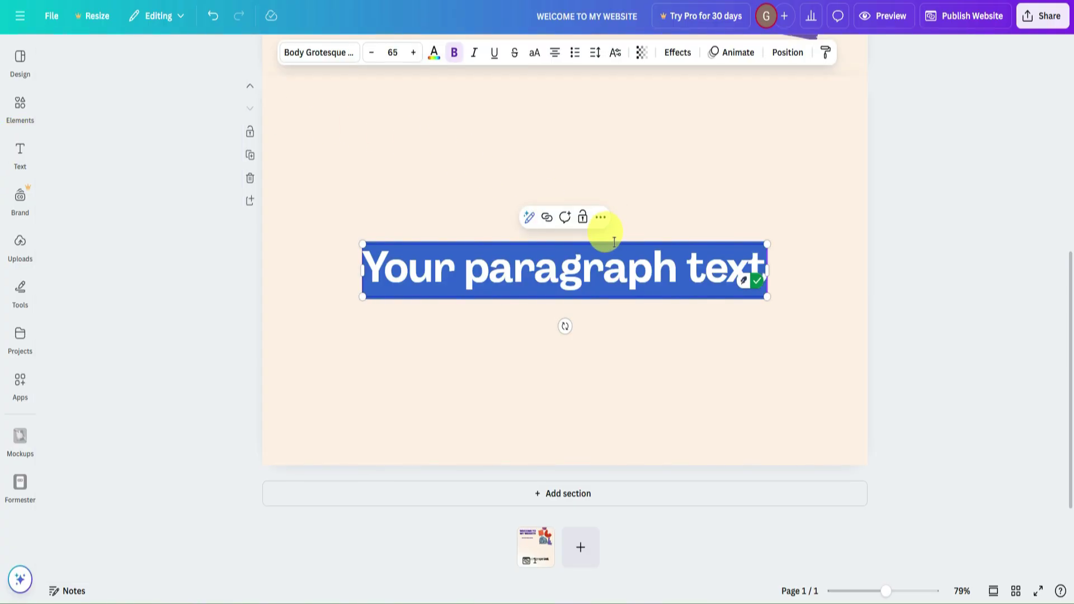
pyautogui.write('CONTATN')
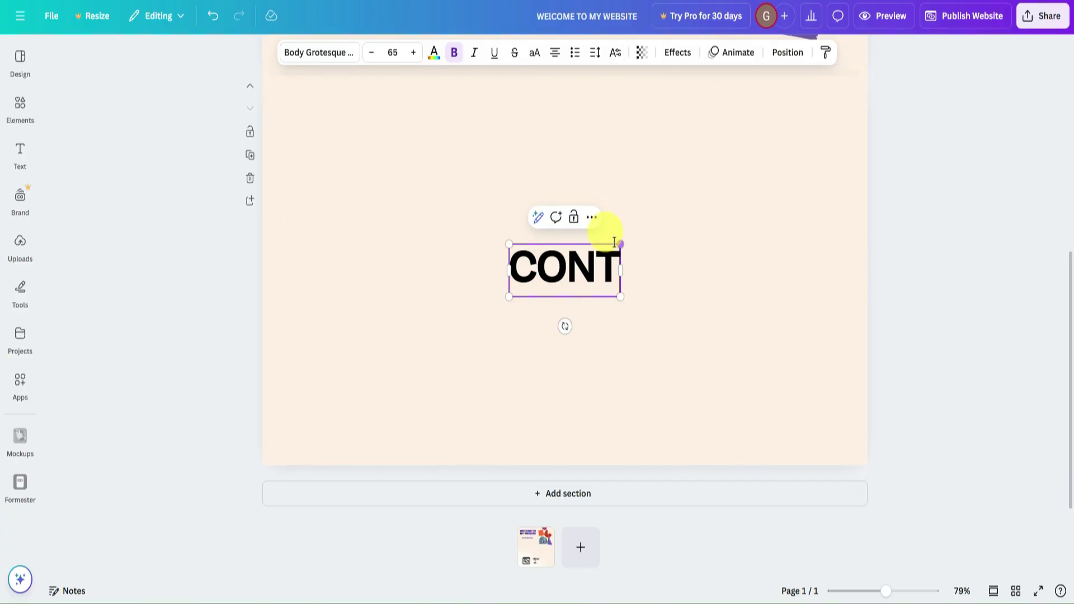
pyautogui.press('BackSpace')
pyautogui.press('BackSpace')
pyautogui.write('CT FORM')
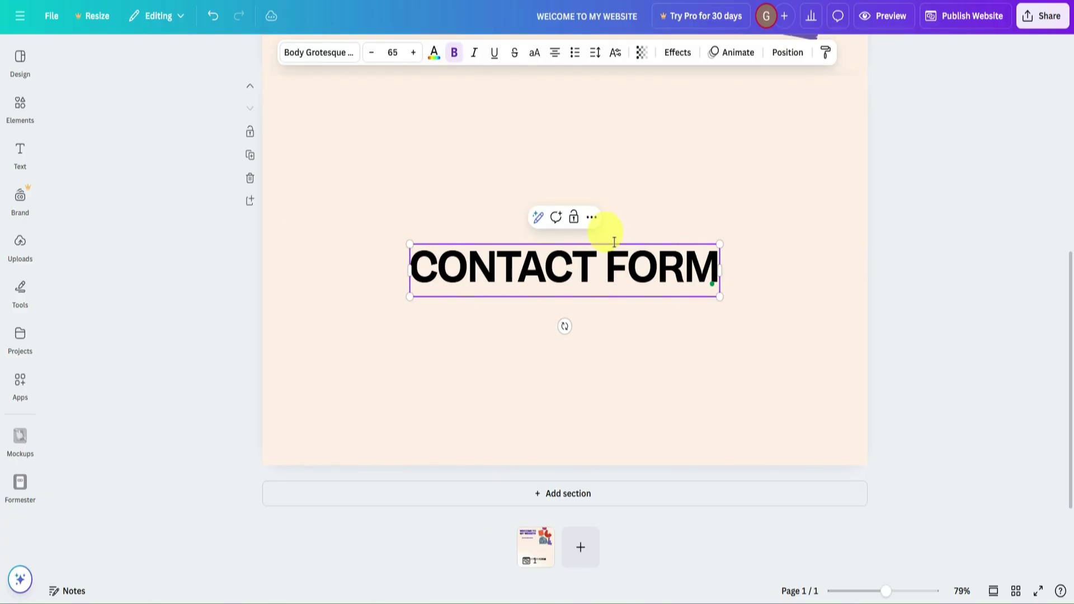
pyautogui.write(':')
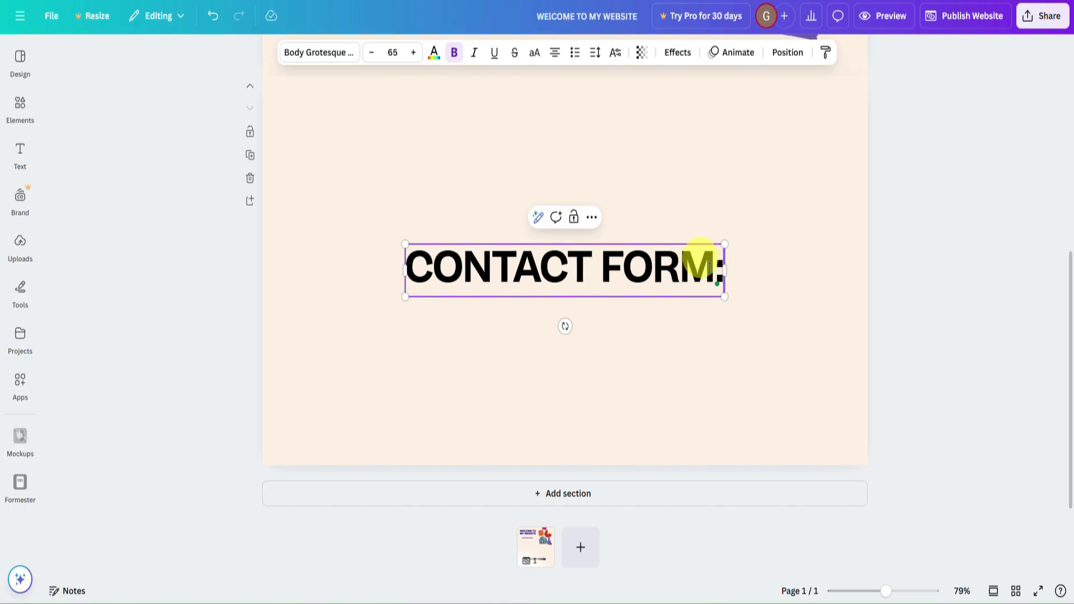
pyautogui.moveTo(665, 244); pyautogui.dragTo(493, 110)
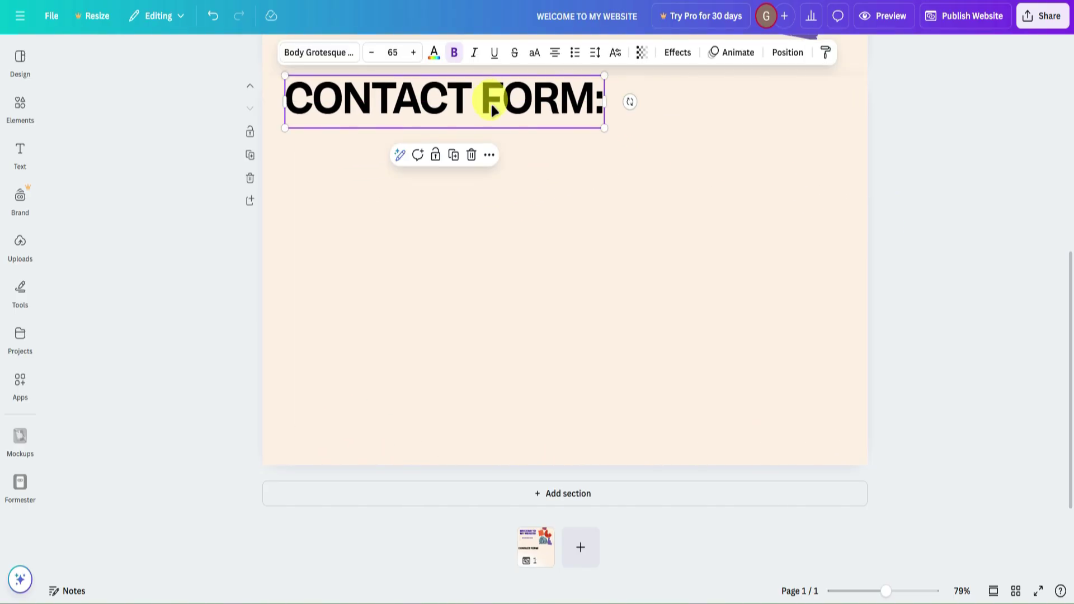
pyautogui.scroll(3, 487, 168)
pyautogui.moveTo(469, 232); pyautogui.dragTo(457, 218)
pyautogui.moveTo(587, 264); pyautogui.dragTo(537, 264)
# Set the CONTACT FORM: heading in the Maharlika font.
pyautogui.doubleClick(379, 240)
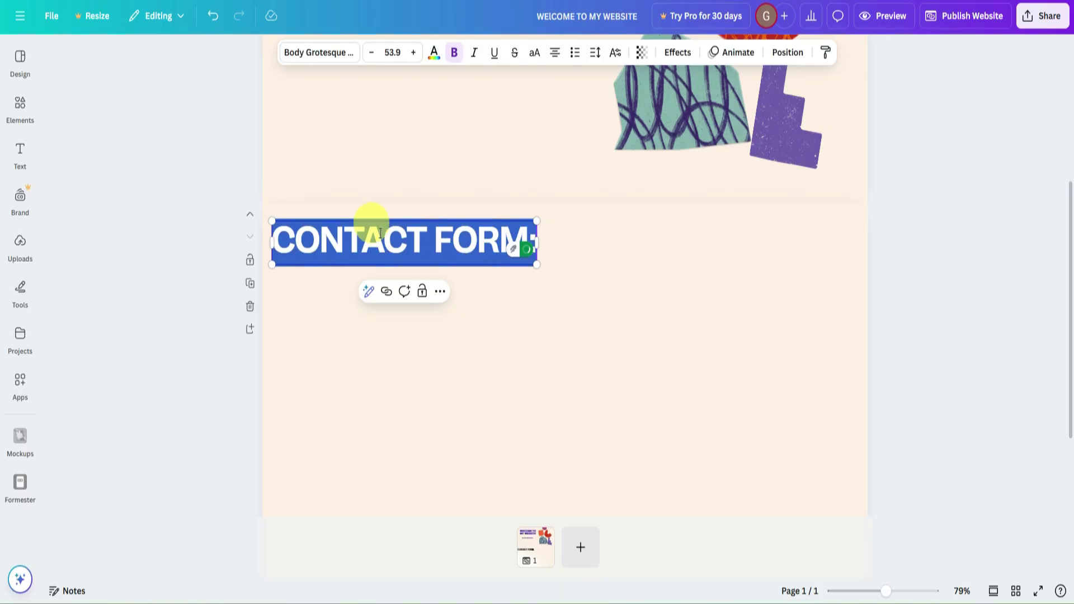
pyautogui.click(336, 53)
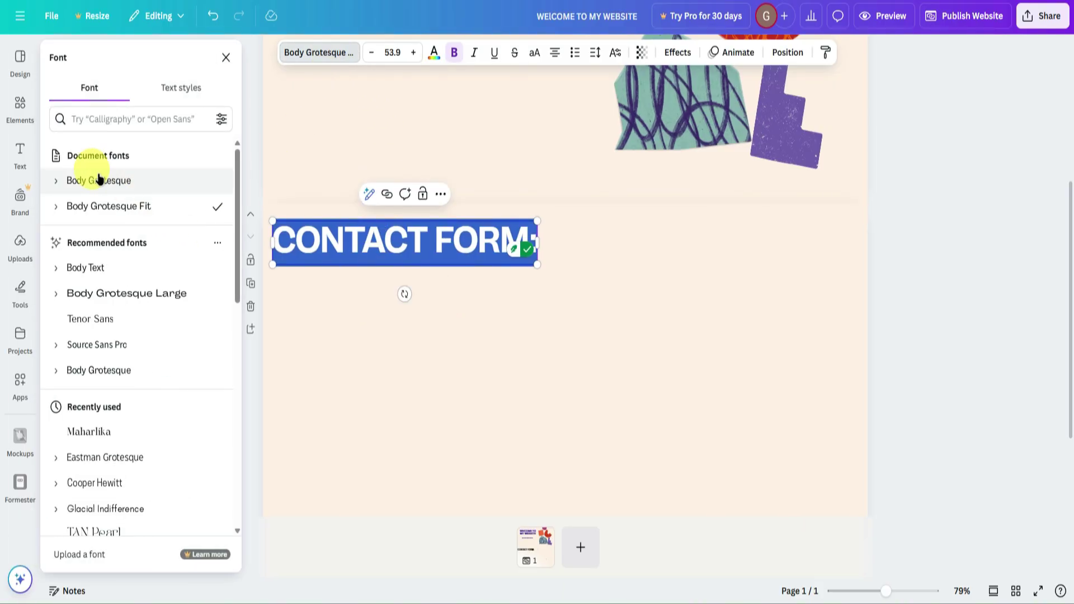
pyautogui.scroll(-1, 149, 355)
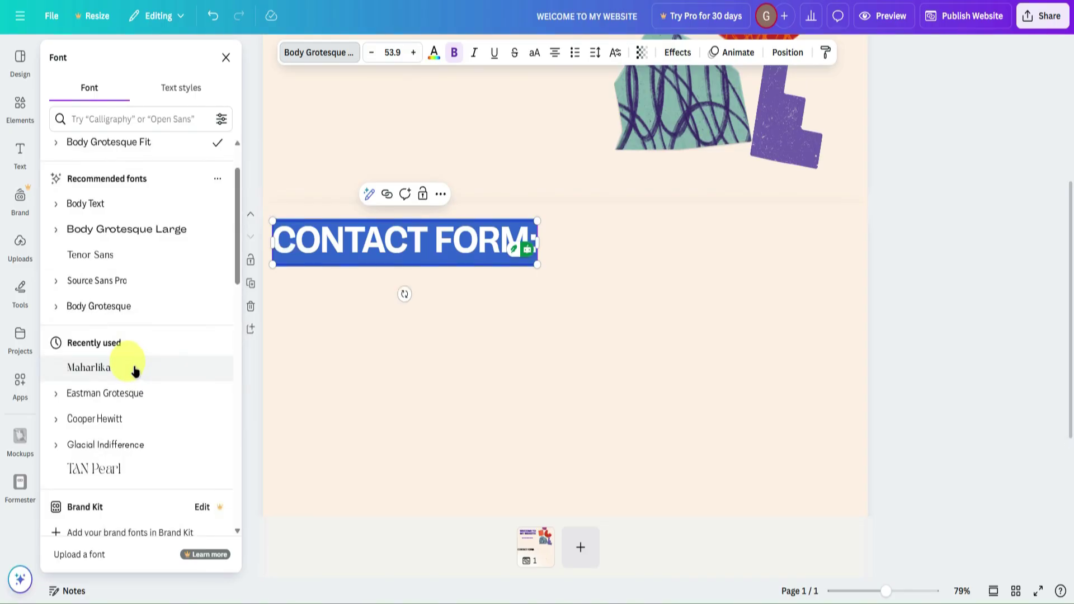
pyautogui.click(135, 367)
pyautogui.click(959, 376)
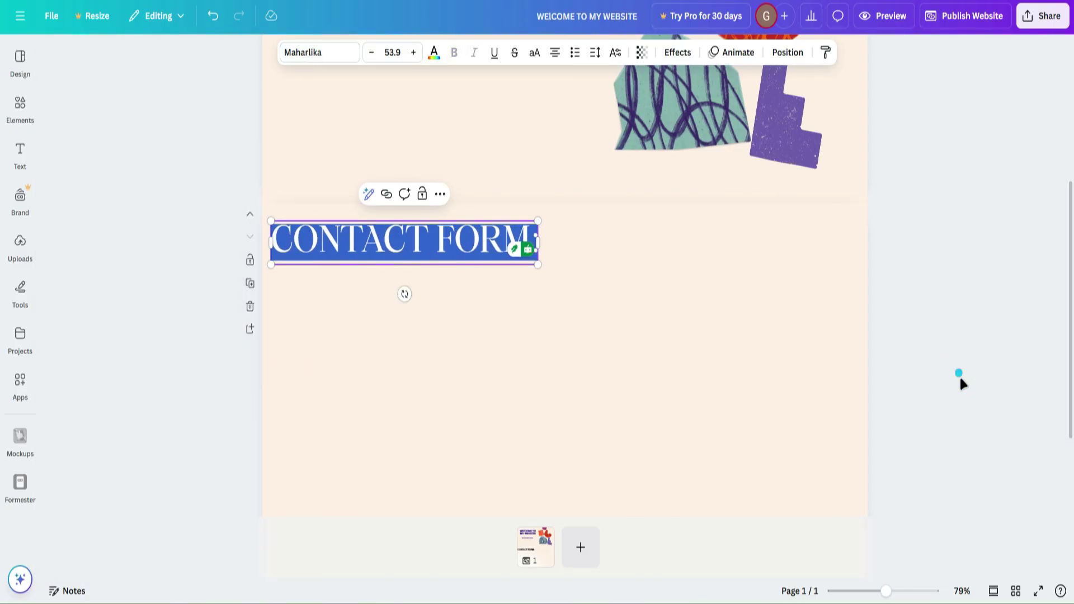
pyautogui.click(507, 239)
pyautogui.click(736, 283)
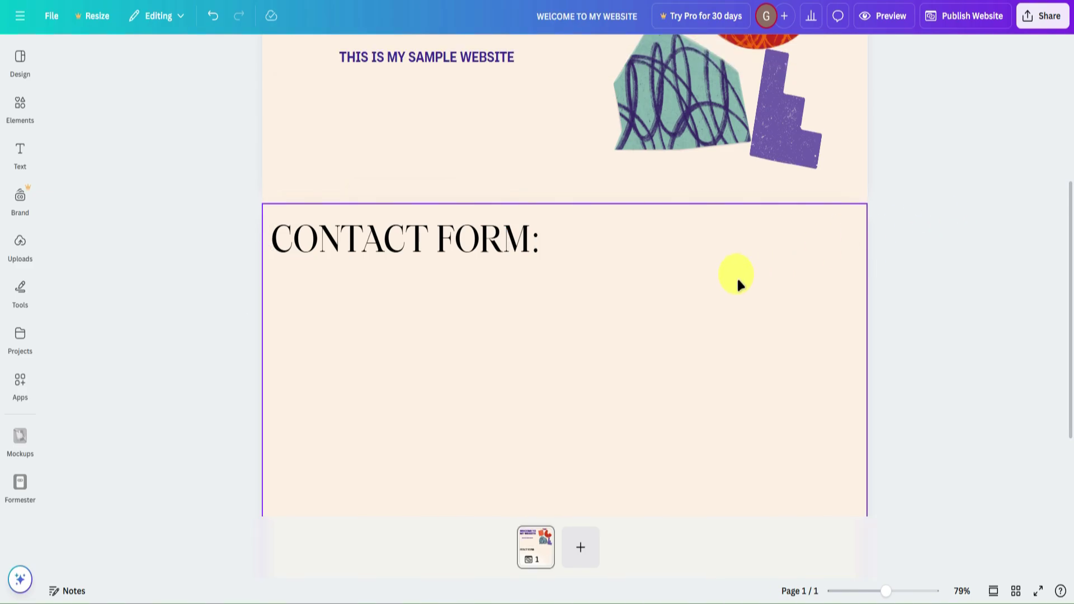
pyautogui.scroll(-2, 700, 285)
pyautogui.scroll(3, 696, 286)
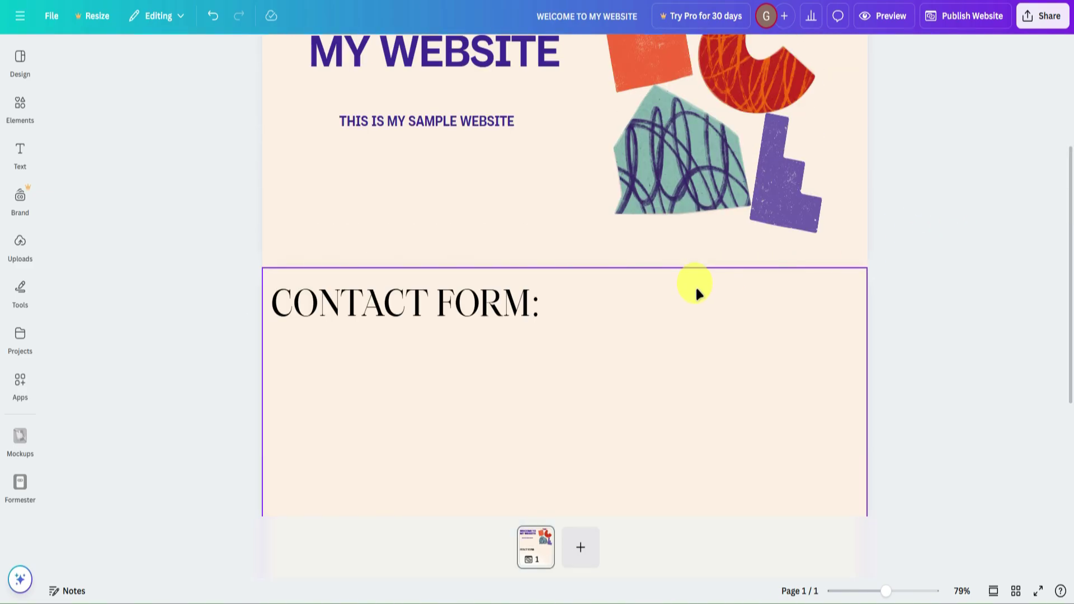
# Start a new form from the Contact Information template.
pyautogui.scroll(-3, 696, 285)
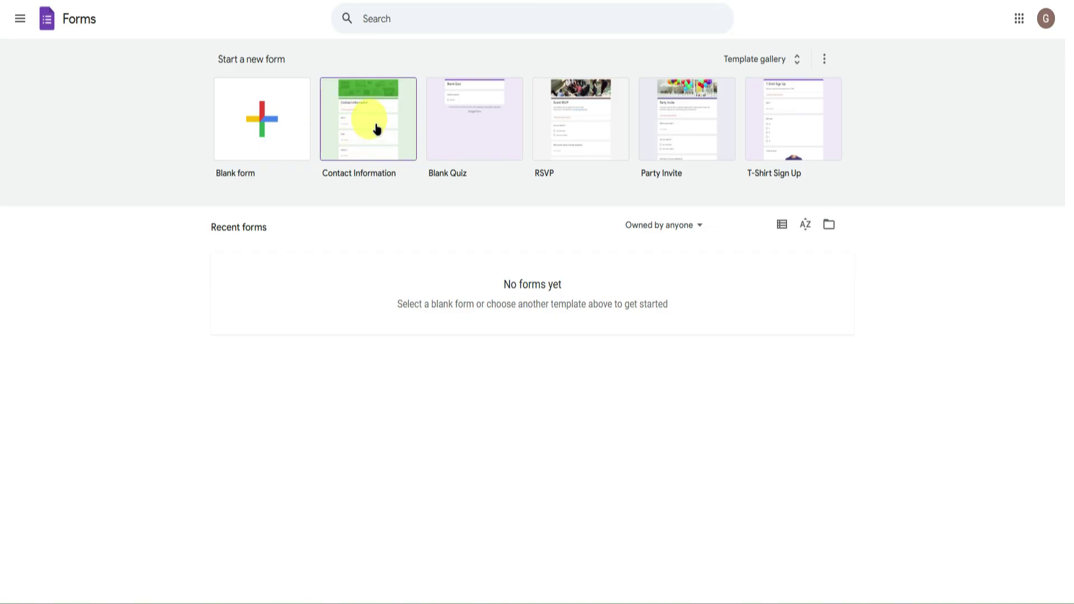
pyautogui.click(378, 128)
pyautogui.scroll(-4, 925, 268)
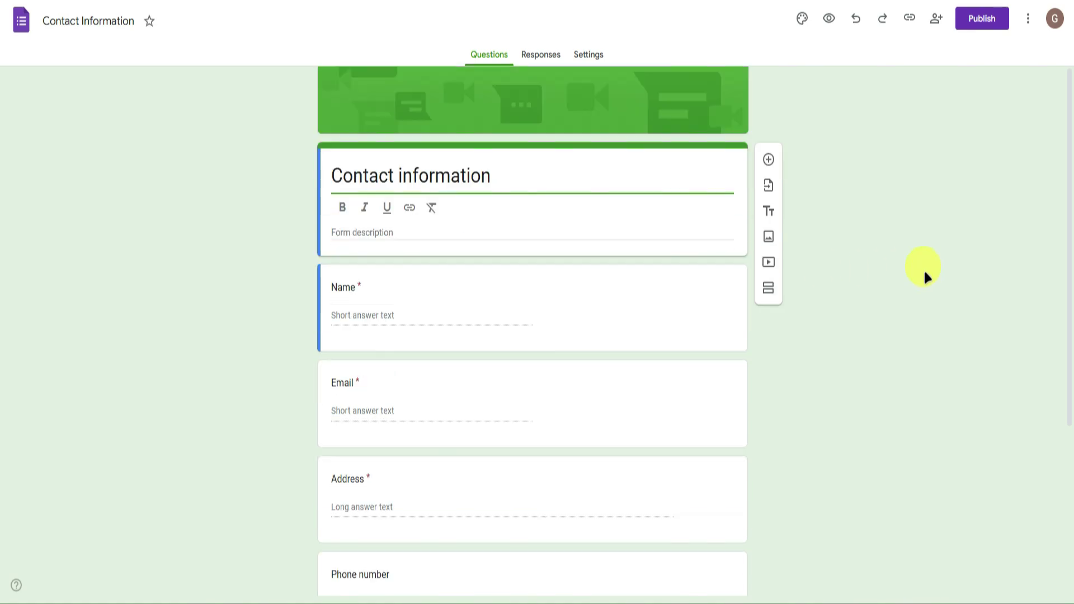
pyautogui.scroll(4, 825, 208)
# Retitle the form 'Contact Us!'.
pyautogui.click(503, 241)
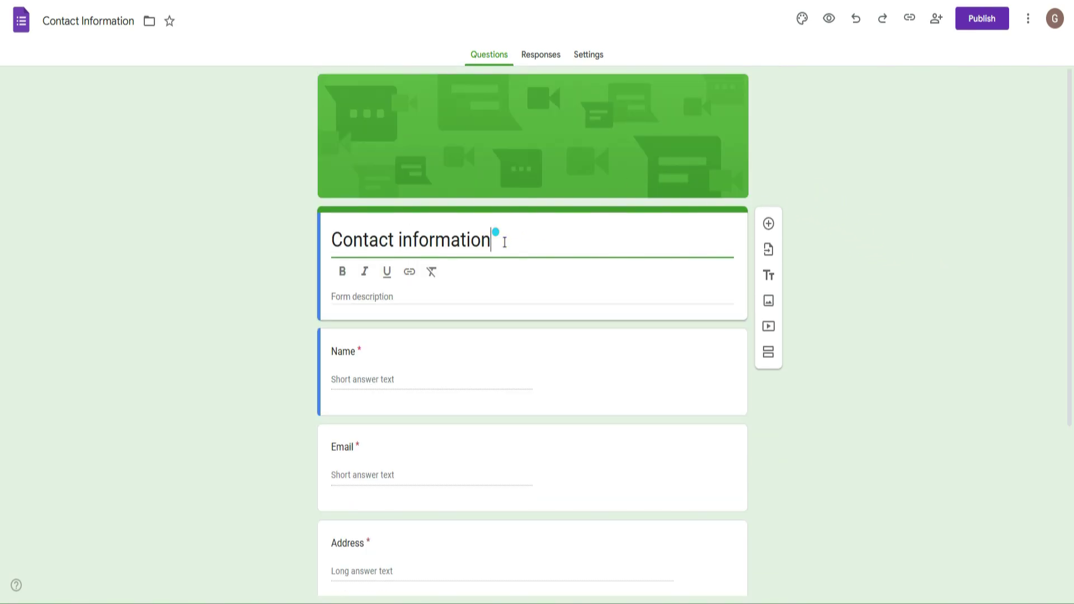
pyautogui.press('BackSpace')
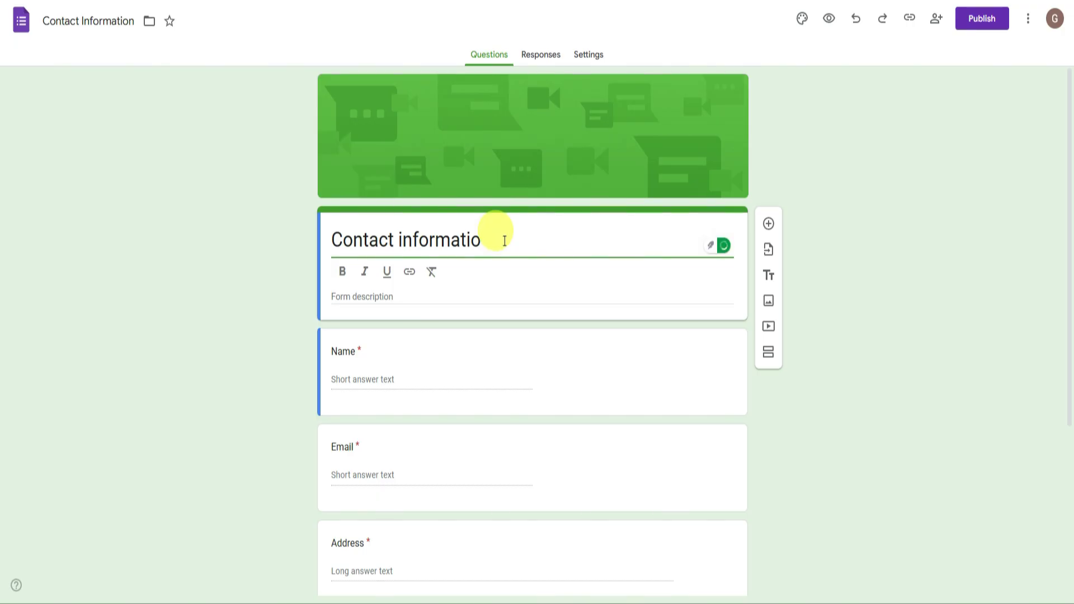
pyautogui.press('BackSpace')
pyautogui.press('BackSpace')
pyautogui.press('BackSpace')
pyautogui.press('BackSpace')
pyautogui.press('BackSpace')
pyautogui.press('BackSpace')
pyautogui.press('BackSpace')
pyautogui.press('BackSpace')
pyautogui.press('BackSpace')
pyautogui.press('BackSpace')
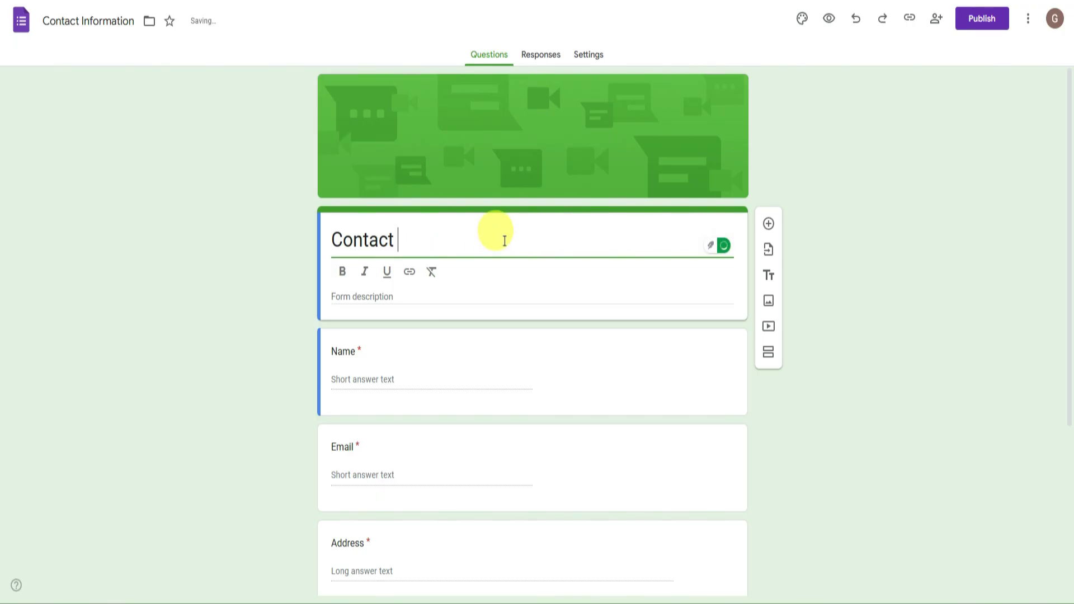
pyautogui.write('US')
pyautogui.press('BackSpace')
pyautogui.write('s!')
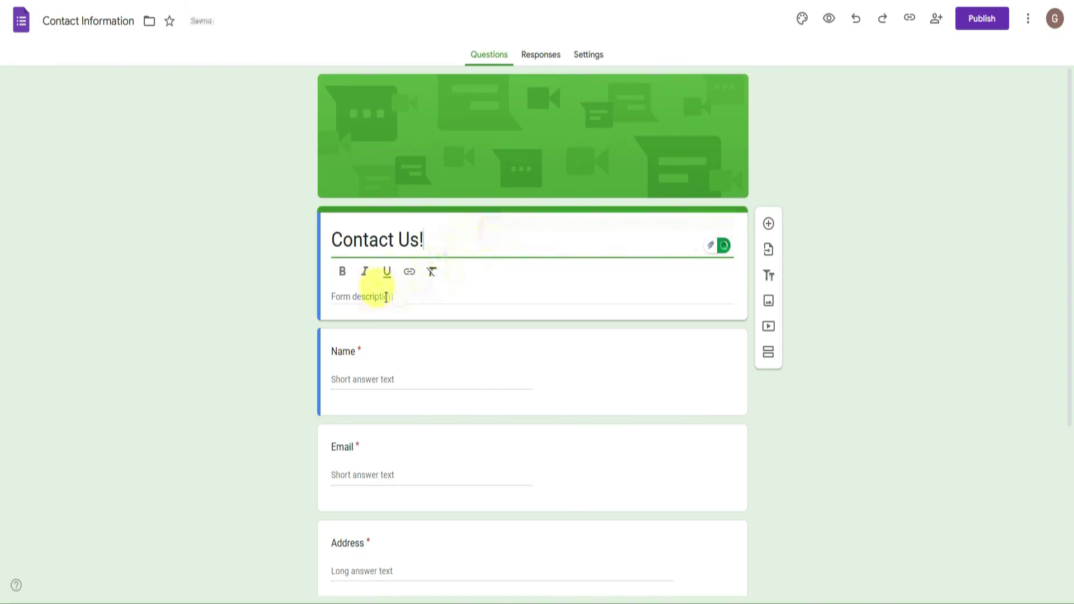
# Write a form description inviting visitors to ask questions about the website.
pyautogui.click(383, 296)
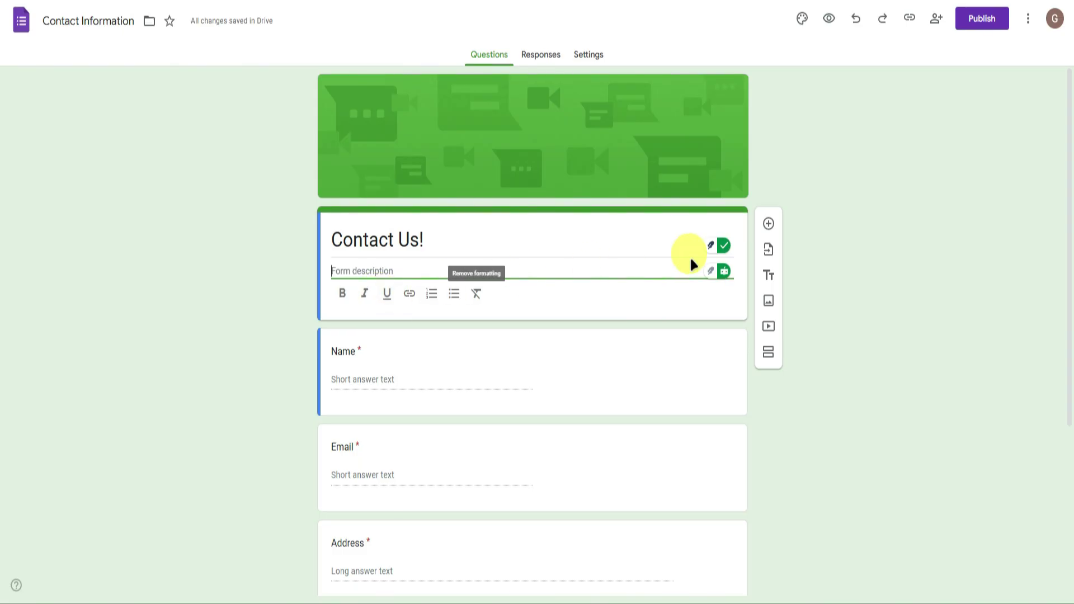
pyautogui.write('If y')
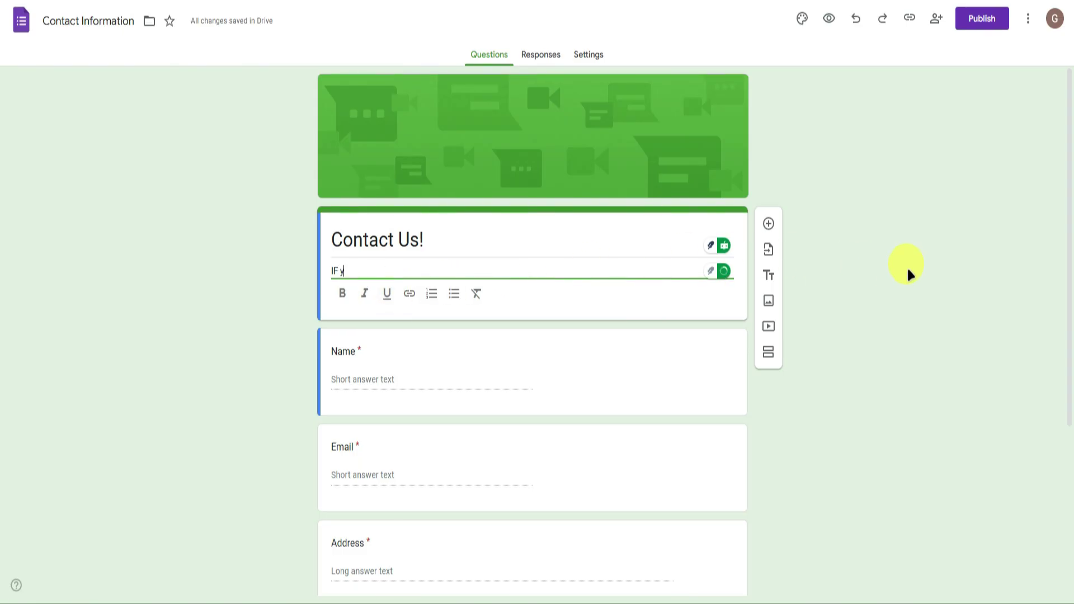
pyautogui.press('BackSpace')
pyautogui.press('BackSpace')
pyautogui.press('BackSpace')
pyautogui.press('BackSpace')
pyautogui.write('If you have any ')
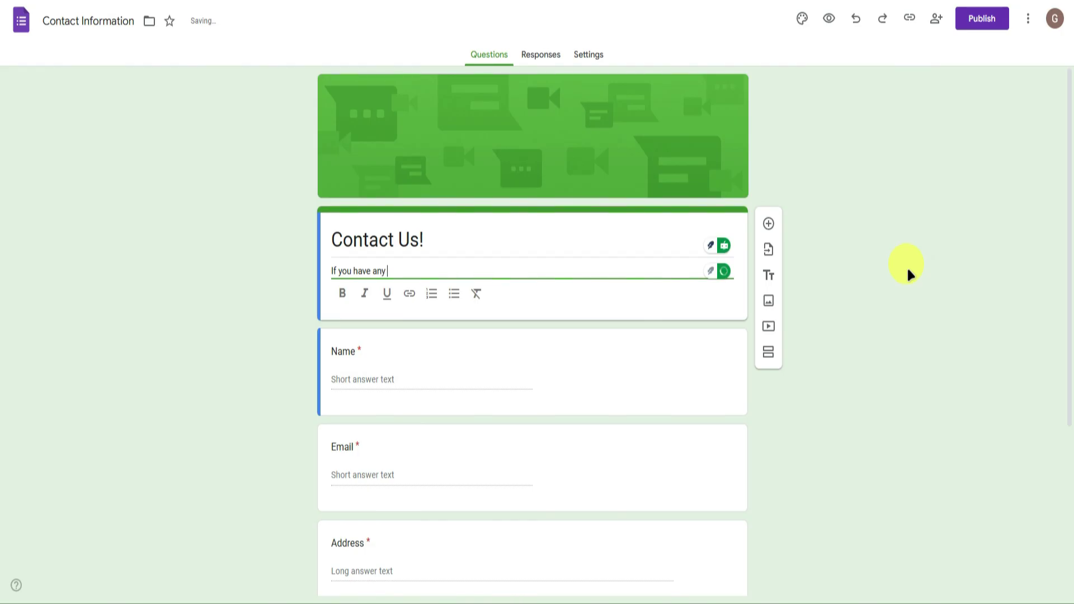
pyautogui.write('questions about')
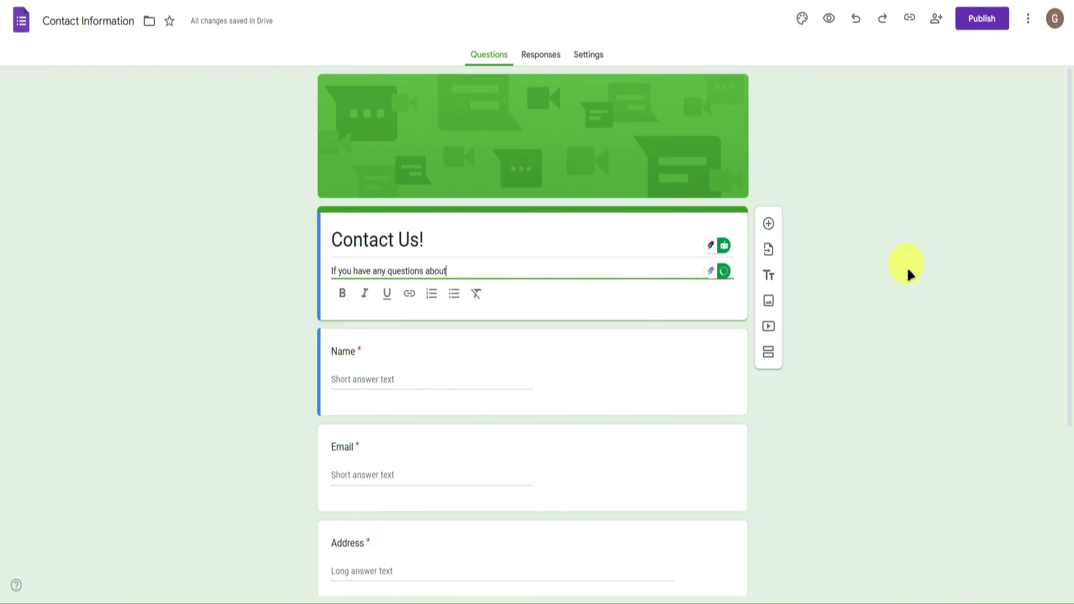
pyautogui.write(' our website feel')
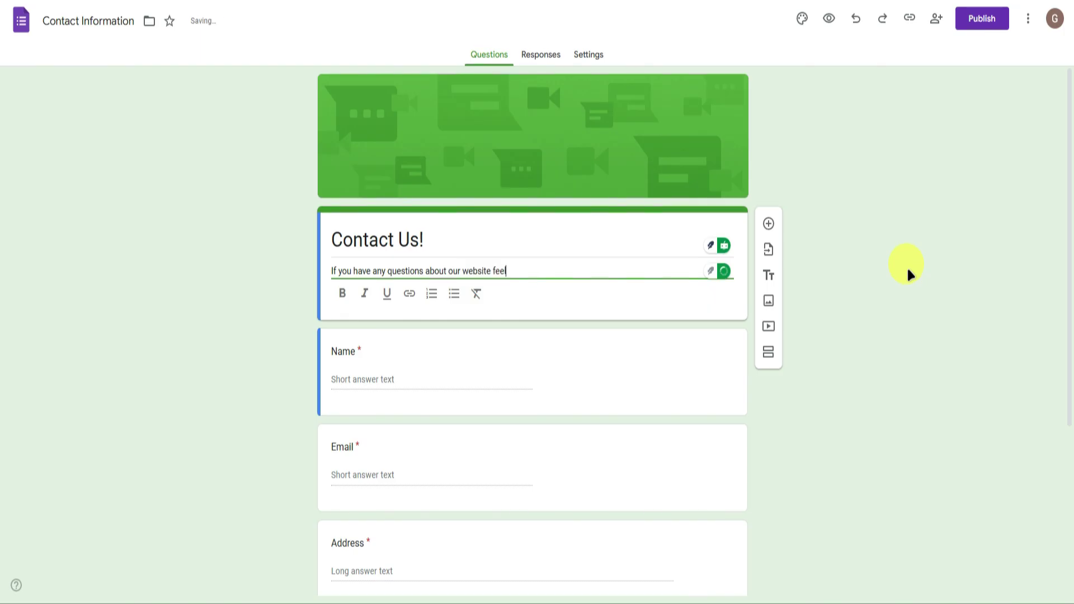
pyautogui.write(' free too')
pyautogui.press('BackSpace')
pyautogui.write('ask questions right here!')
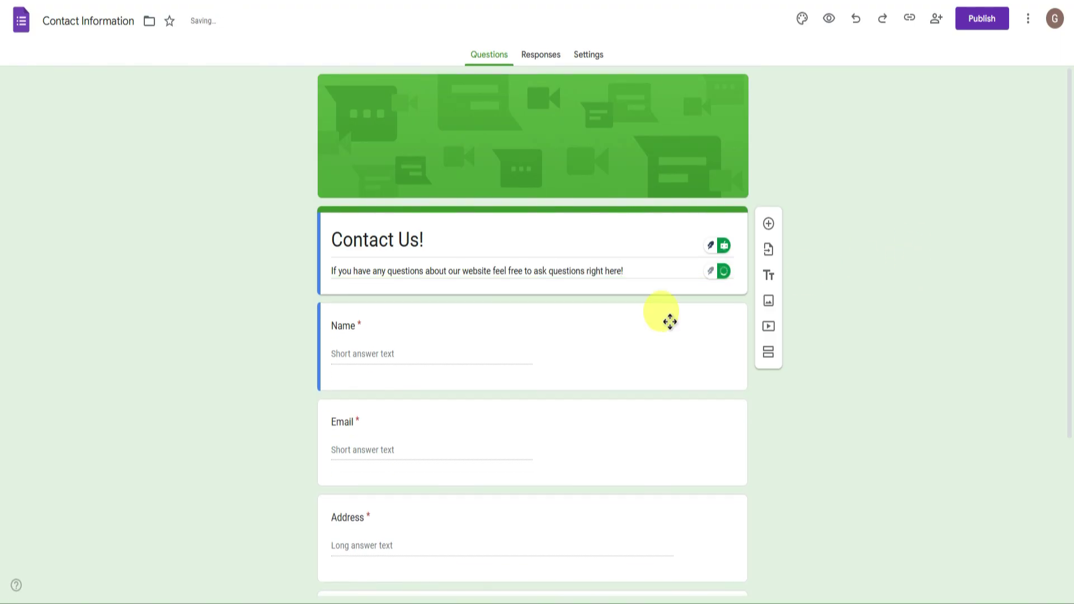
# Rename the Name question to 'Enter Your Name:', keeping it Short answer.
pyautogui.click(335, 314)
pyautogui.click(891, 377)
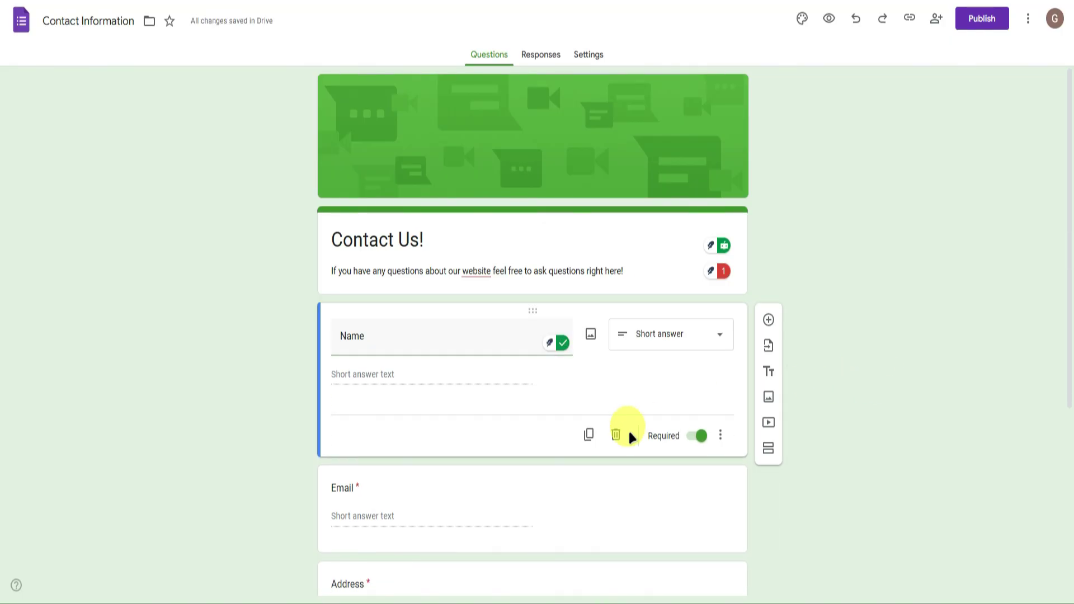
pyautogui.click(261, 343)
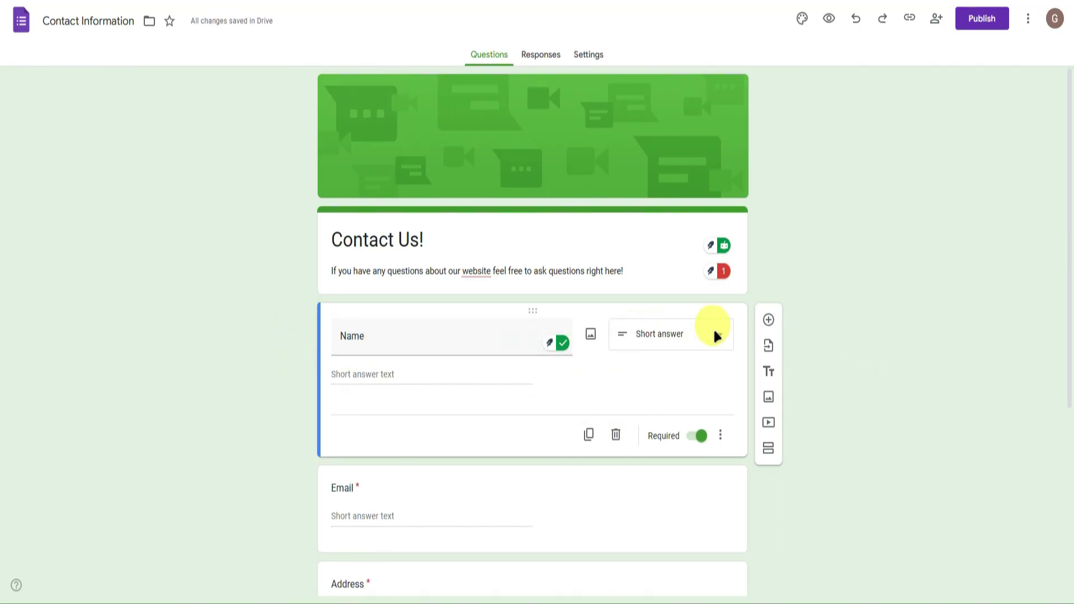
pyautogui.click(372, 339)
pyautogui.click(339, 336)
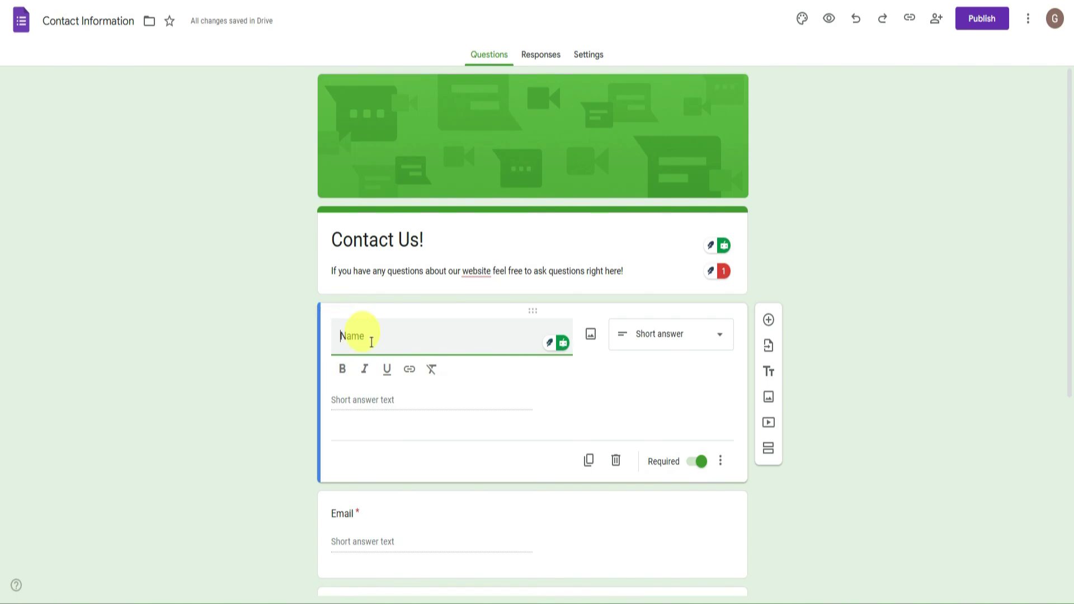
pyautogui.write('Enter yo')
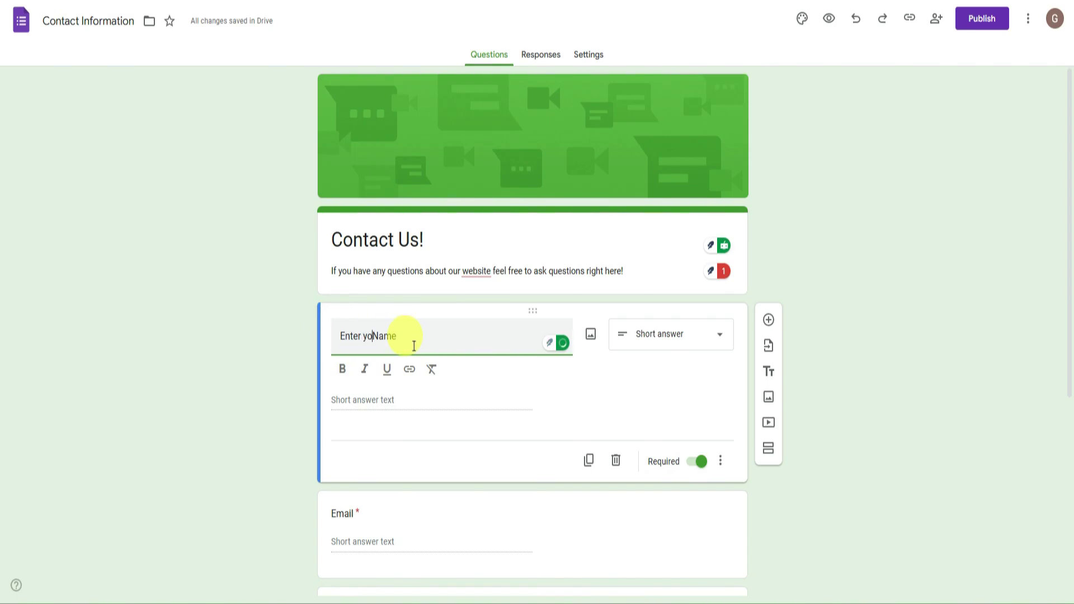
pyautogui.press('BackSpace')
pyautogui.press('BackSpace')
pyautogui.write('Your Name')
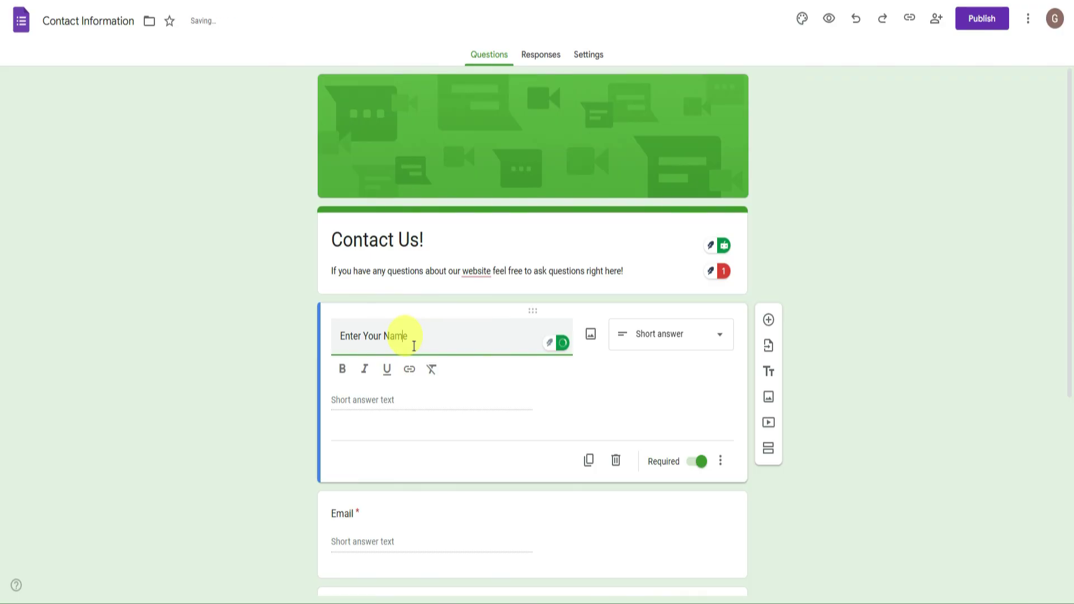
pyautogui.write(':')
pyautogui.click(874, 292)
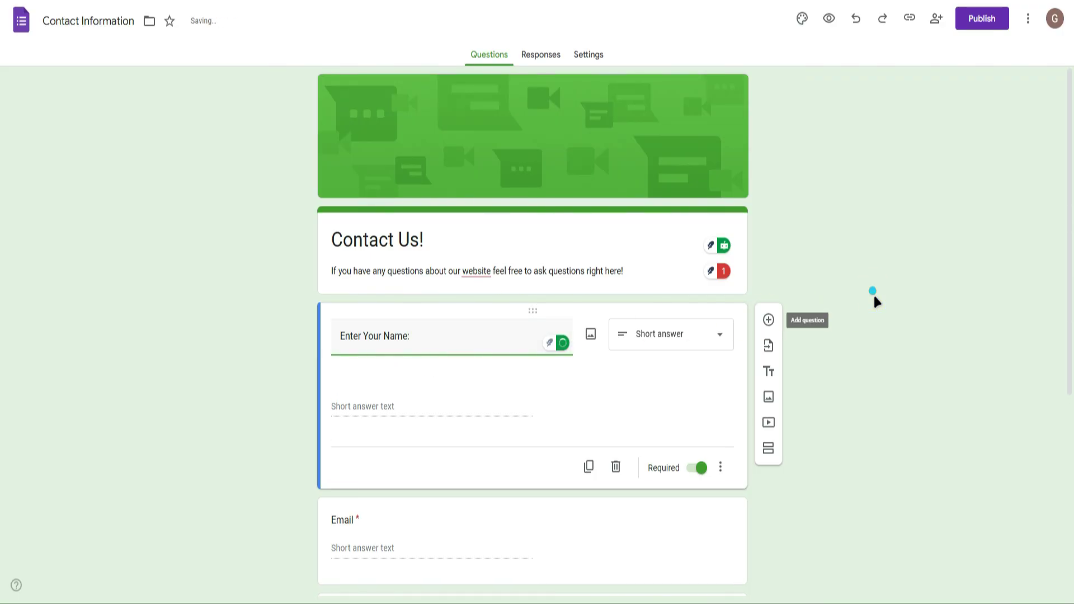
pyautogui.click(669, 334)
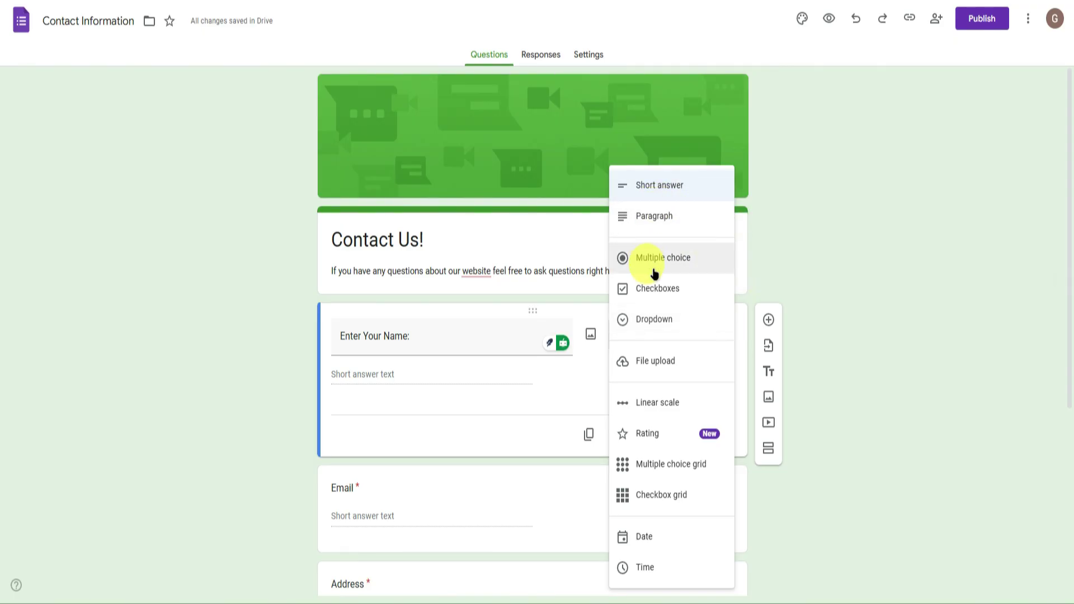
pyautogui.click(894, 372)
pyautogui.scroll(-2, 727, 342)
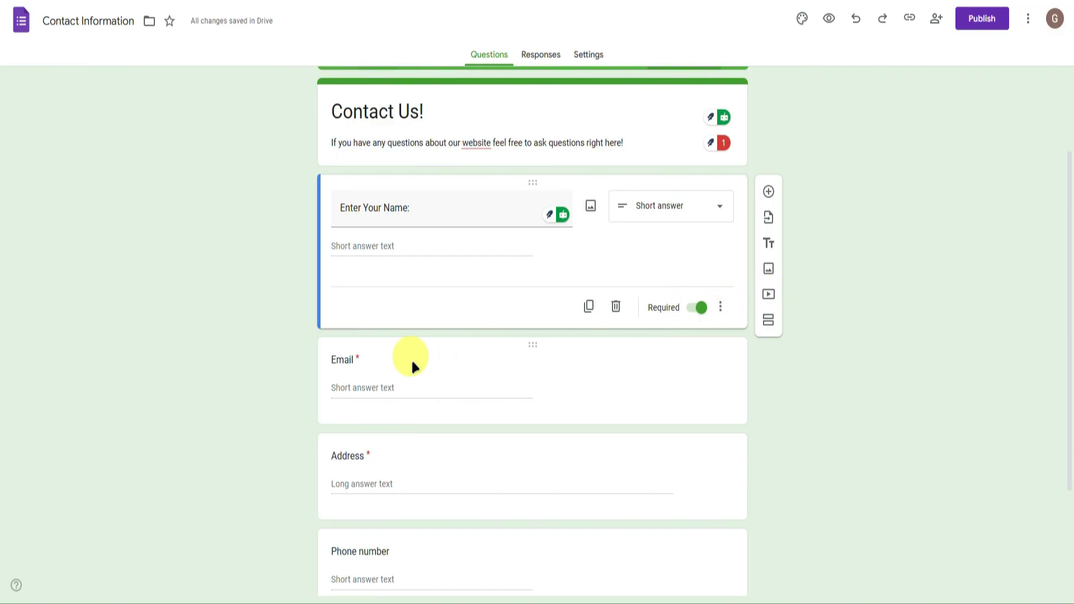
pyautogui.scroll(-2, 411, 367)
# Retitle the Email question 'Enter Your Email', keeping it Short answer.
pyautogui.click(339, 230)
pyautogui.click(339, 175)
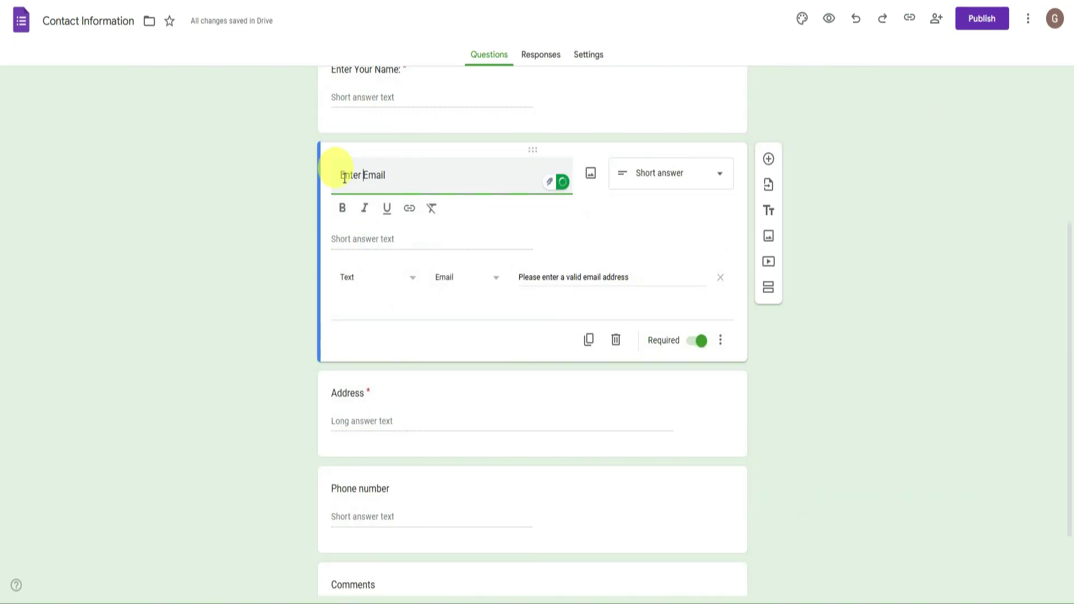
pyautogui.write('Enter Your')
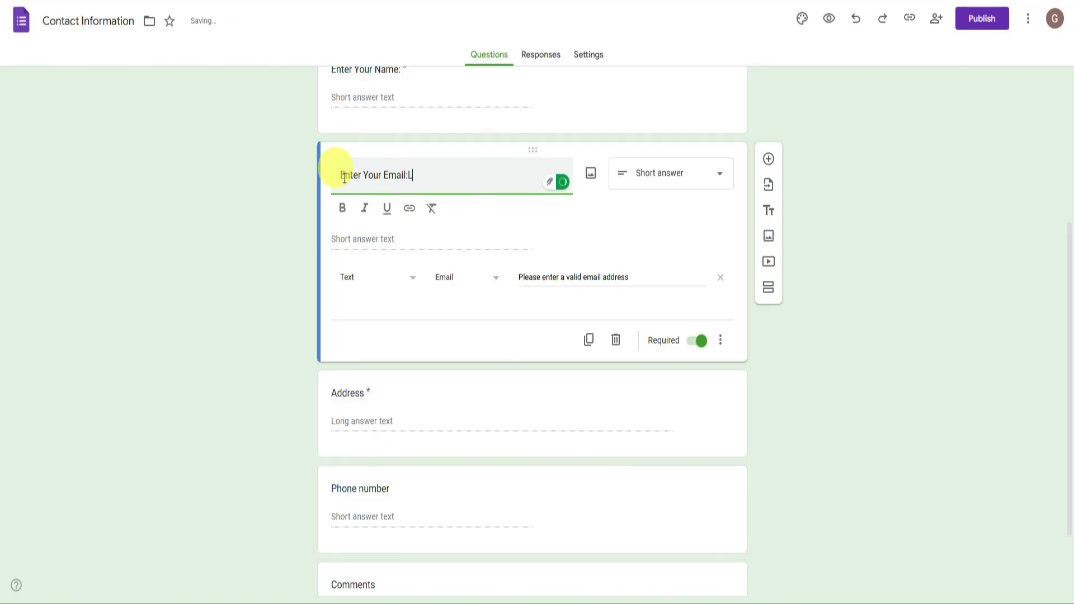
pyautogui.click(643, 171)
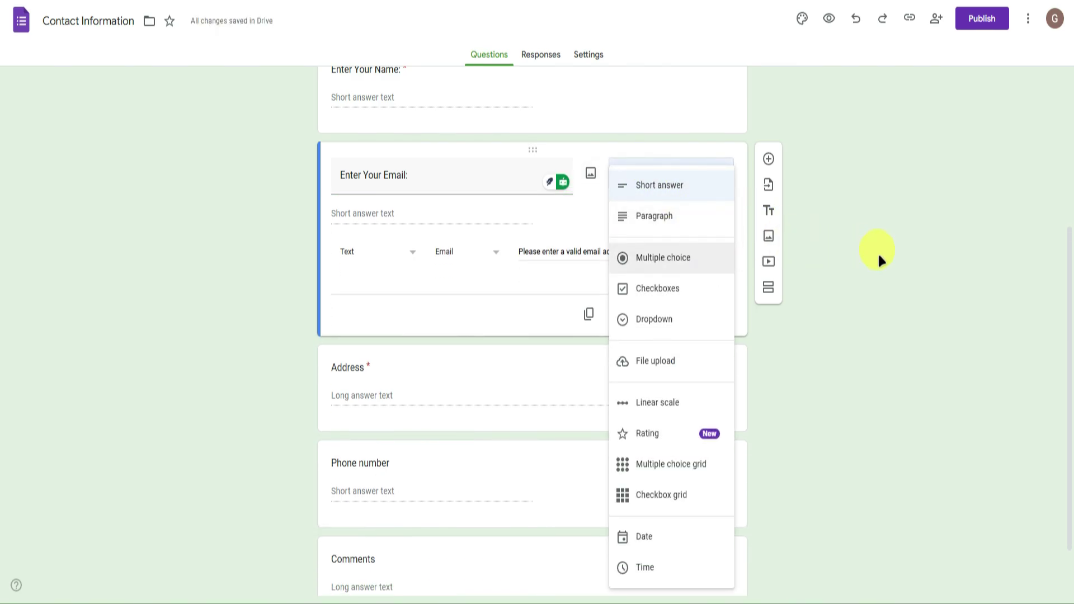
pyautogui.click(878, 251)
# Add Email response validation with 'Please enter a valid email address' and make it required.
pyautogui.click(372, 251)
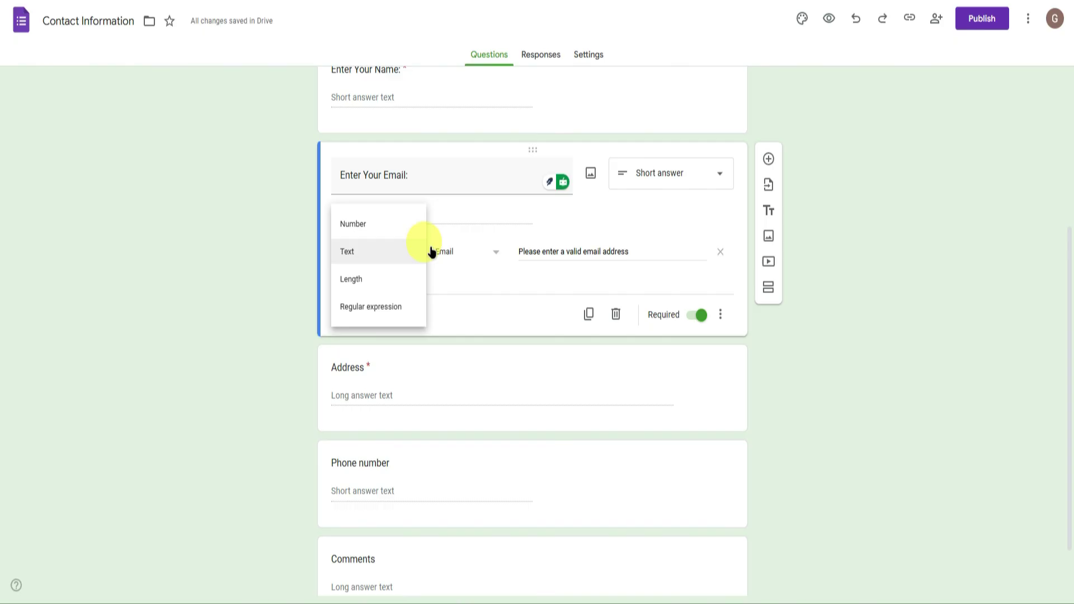
pyautogui.click(473, 254)
pyautogui.click(550, 250)
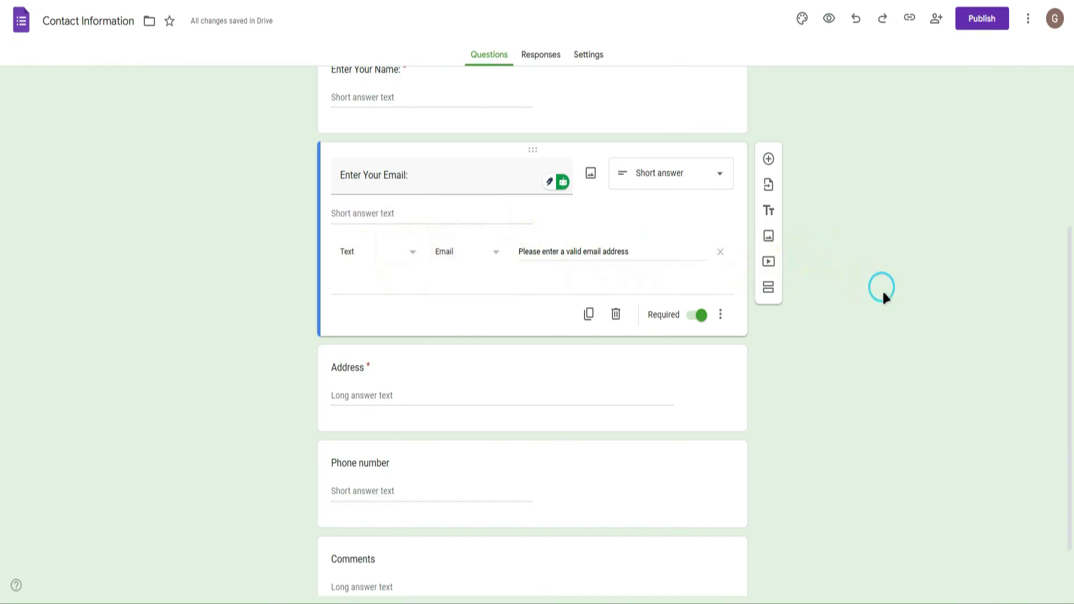
pyautogui.click(465, 252)
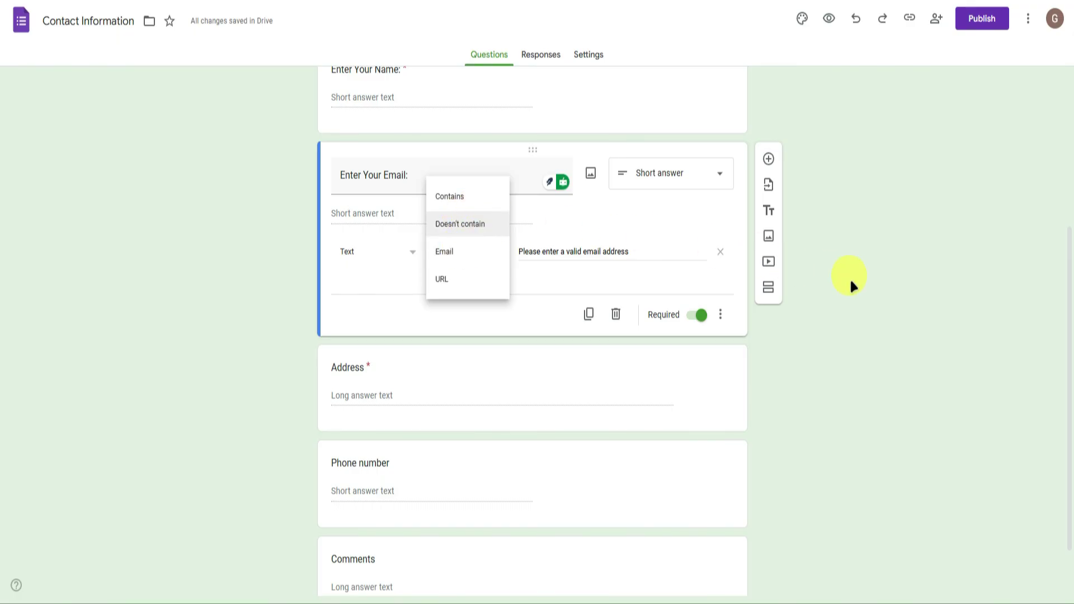
pyautogui.click(862, 281)
pyautogui.click(612, 250)
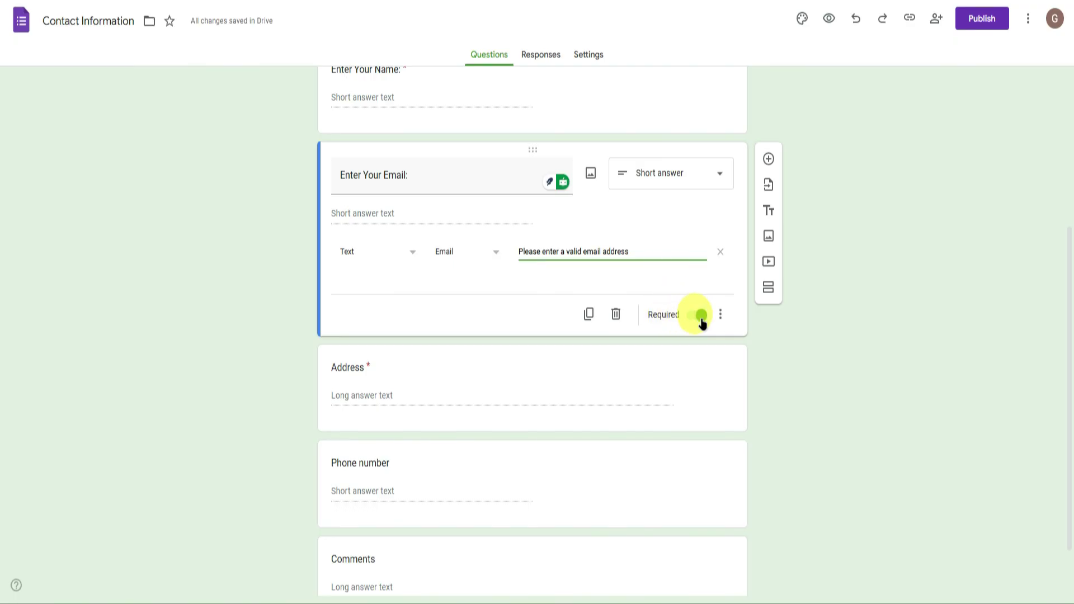
pyautogui.click(701, 316)
pyautogui.scroll(-1, 615, 336)
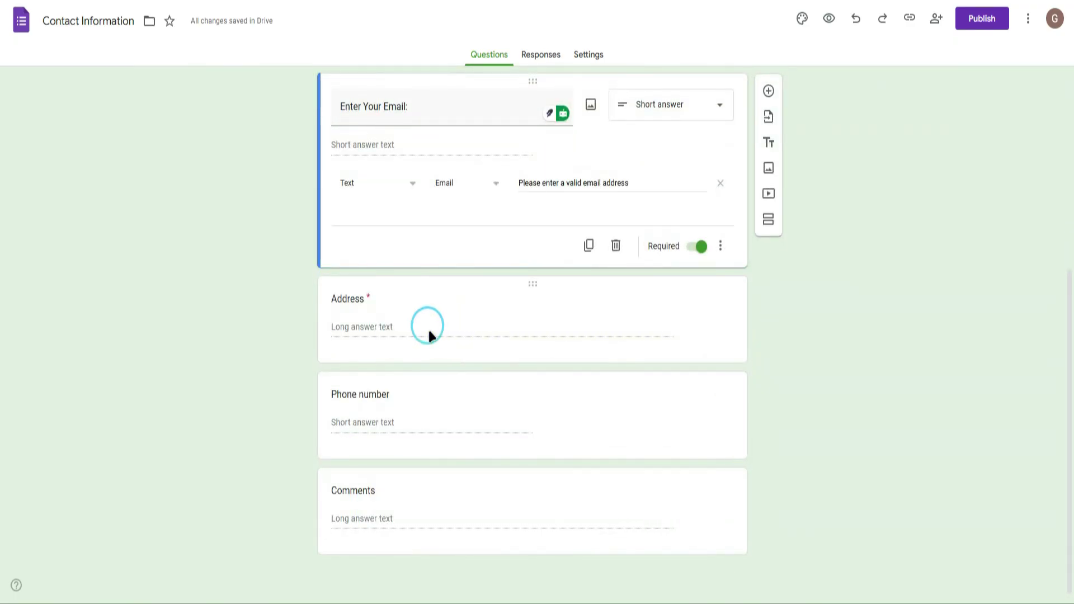
# Make the Address question optional.
pyautogui.click(354, 305)
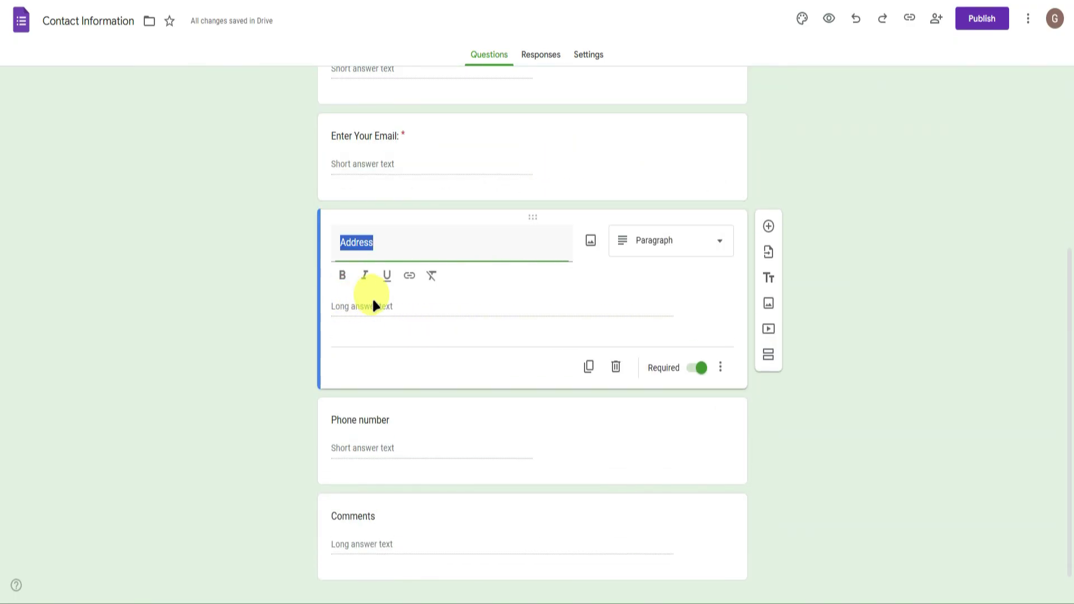
pyautogui.click(699, 368)
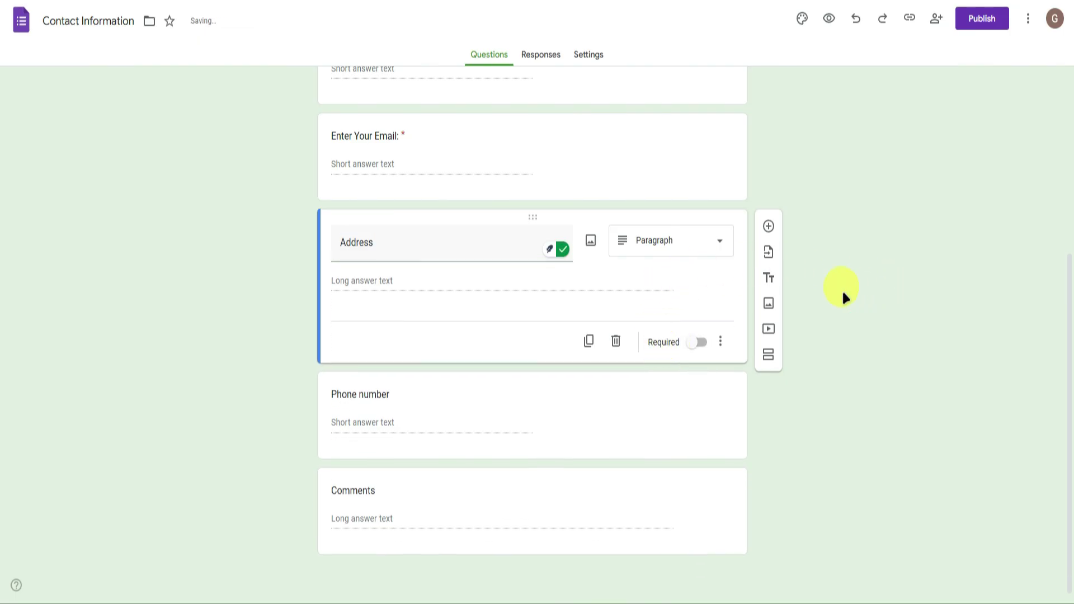
pyautogui.click(669, 243)
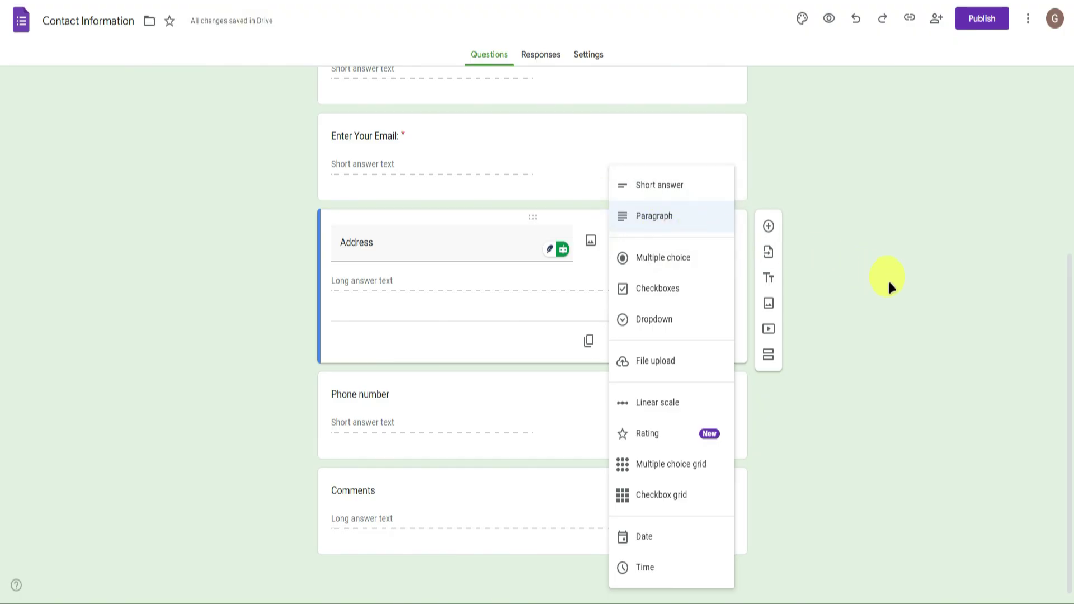
pyautogui.click(851, 366)
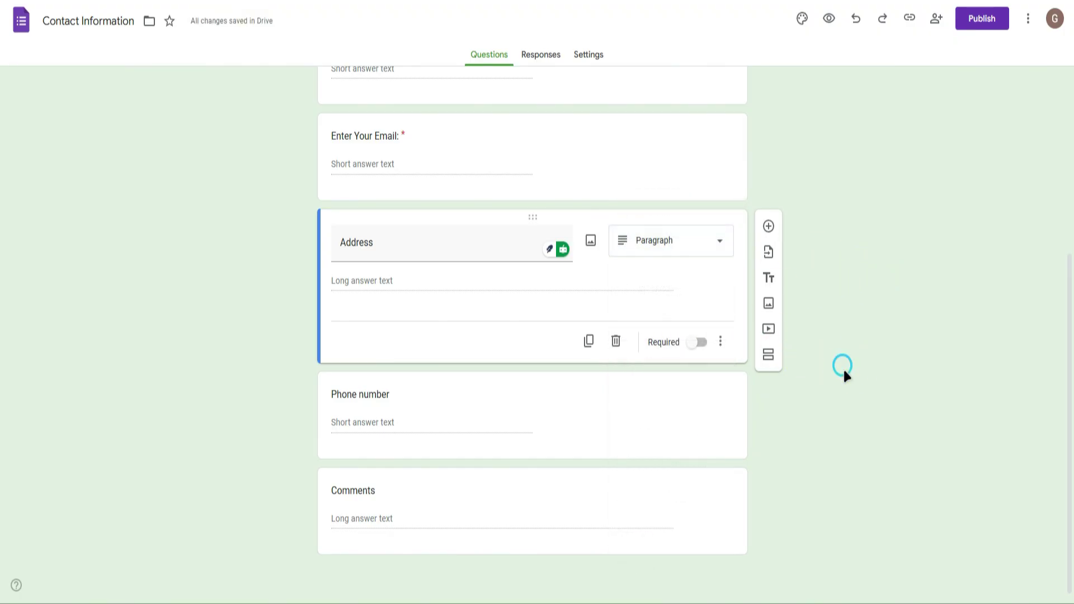
pyautogui.click(597, 404)
pyautogui.click(633, 392)
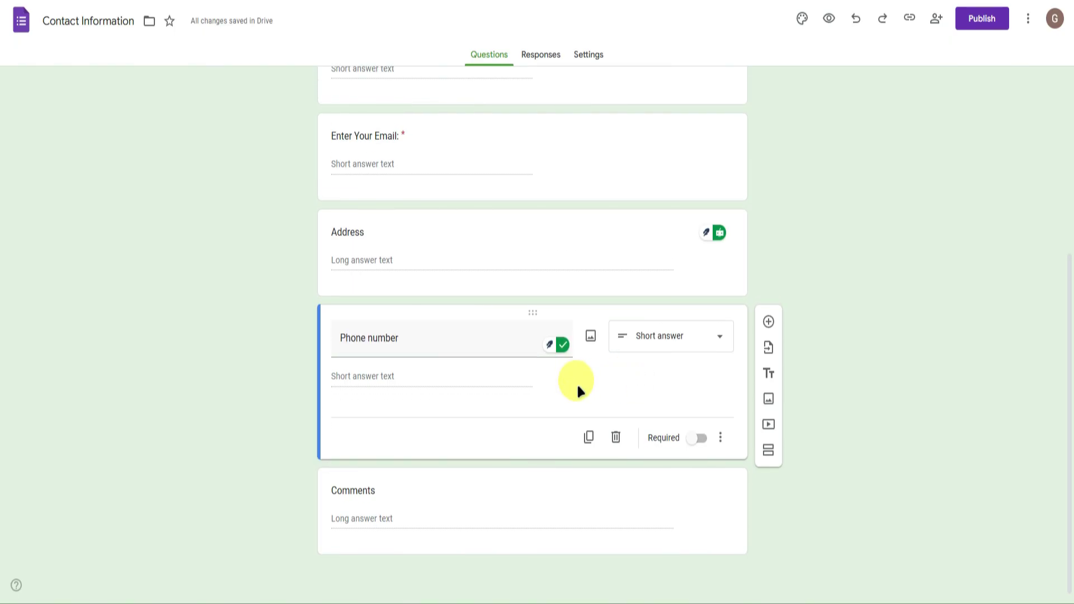
# Retitle the Comments question 'Your Question:'.
pyautogui.click(371, 491)
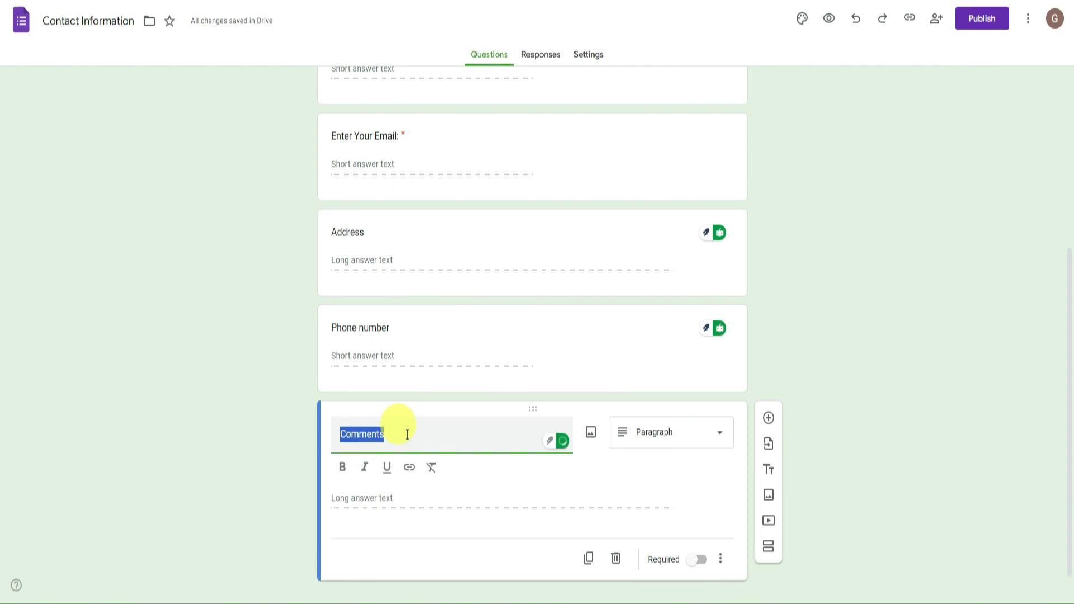
pyautogui.press('BackSpace')
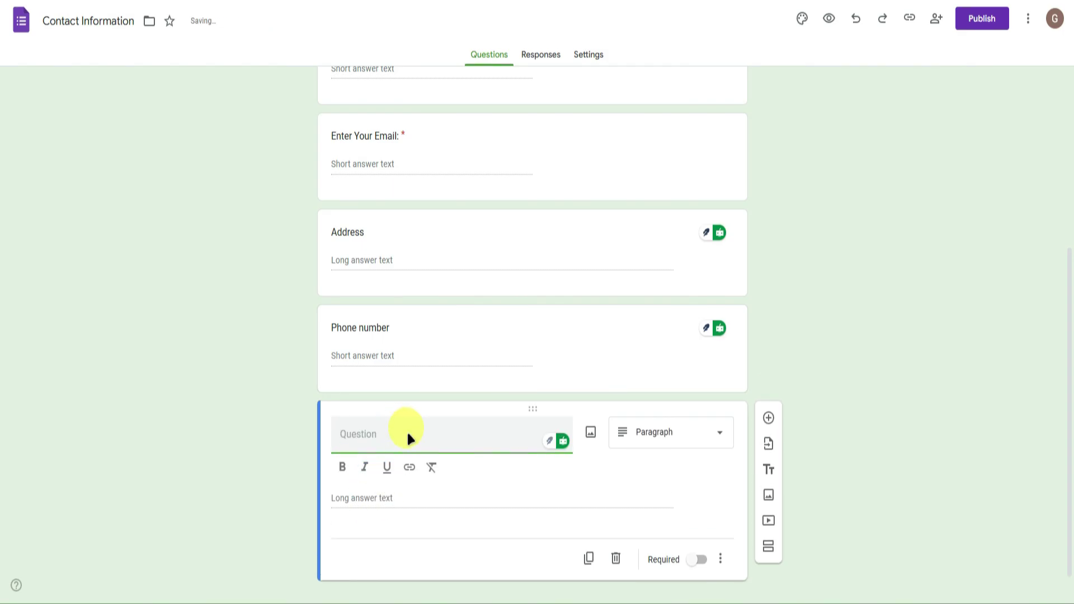
pyautogui.write('Questi')
pyautogui.write('Your Questio')
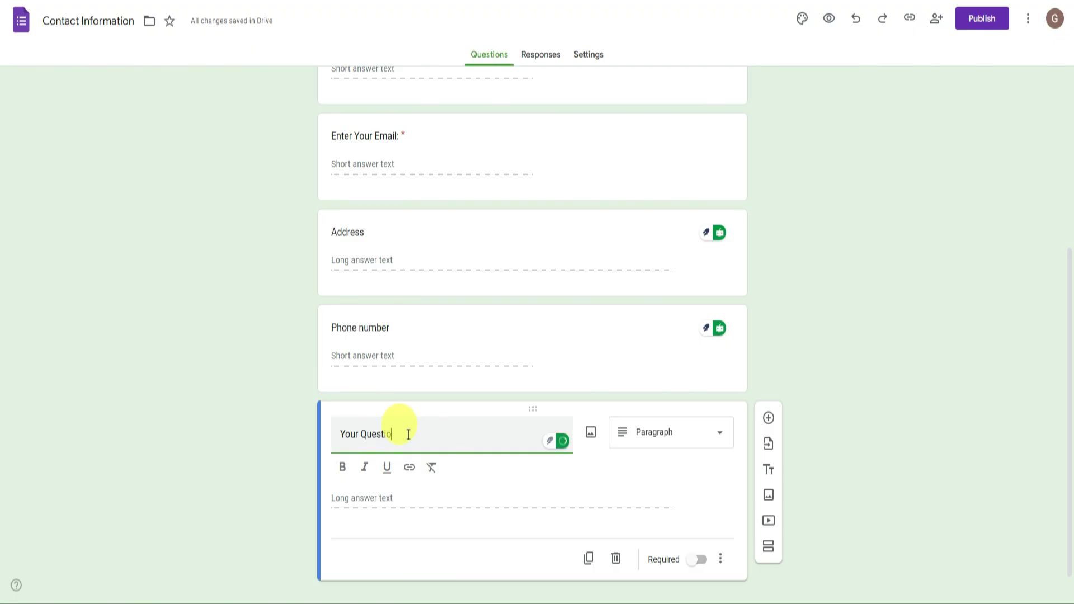
pyautogui.write('n:')
pyautogui.click(733, 414)
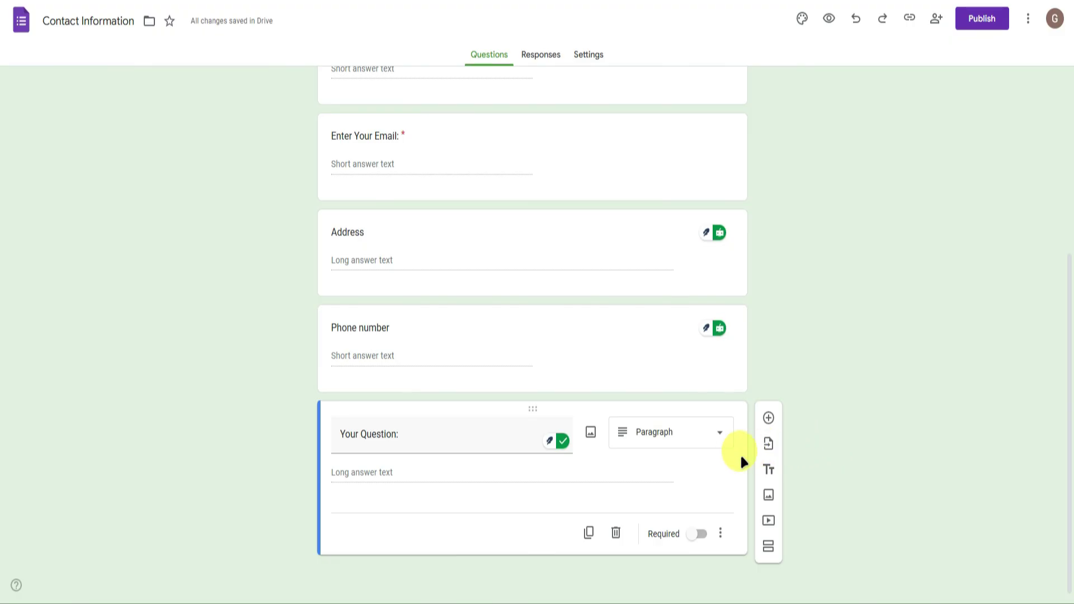
pyautogui.click(720, 533)
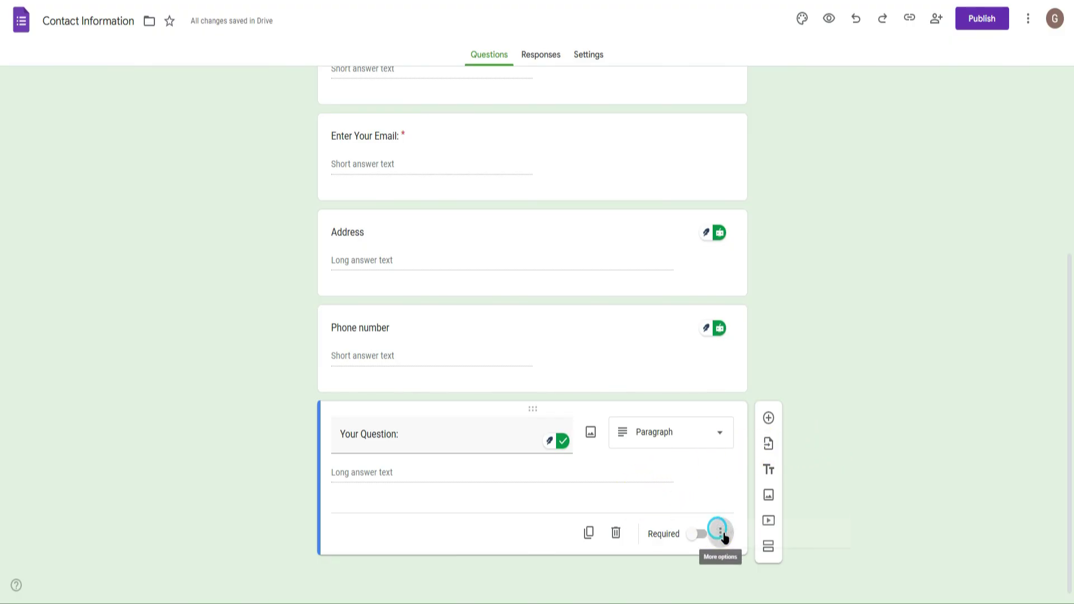
# Add a File upload question after 'Your Question:', allowing uploads to Drive.
pyautogui.click(766, 473)
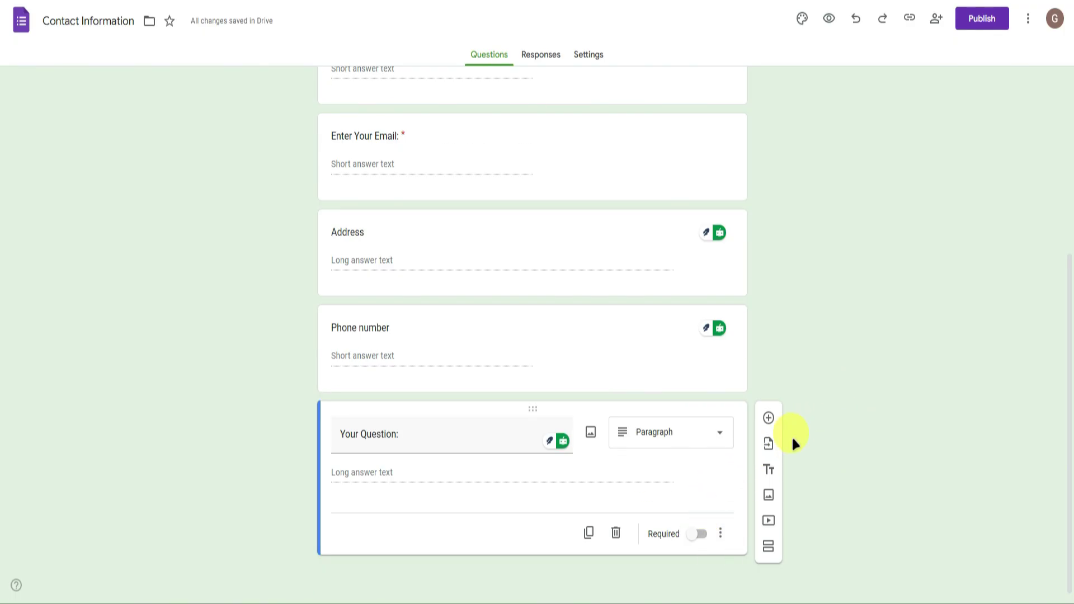
pyautogui.click(769, 418)
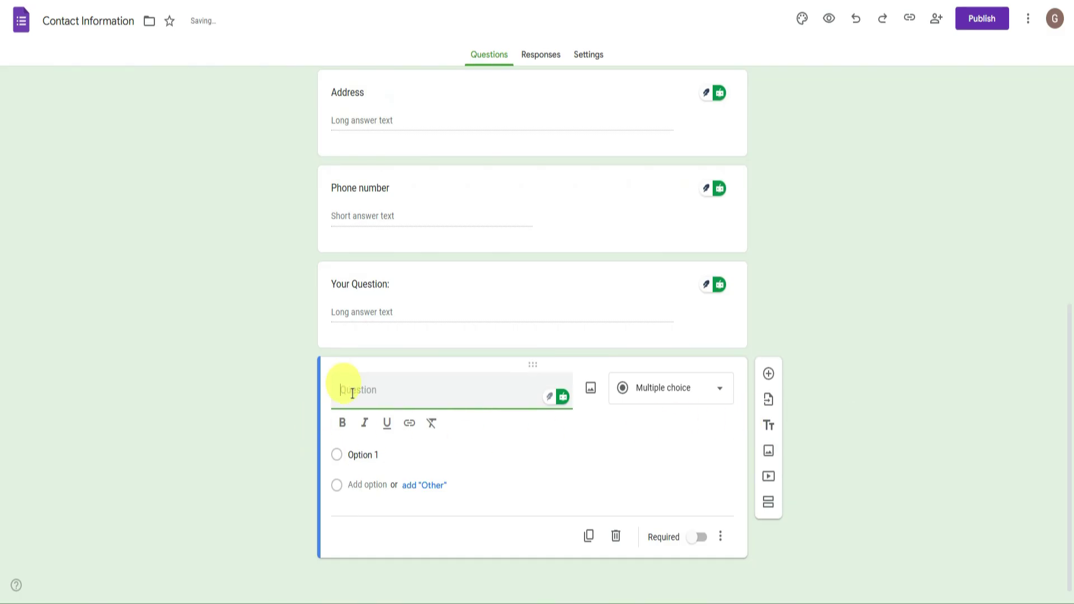
pyautogui.click(669, 393)
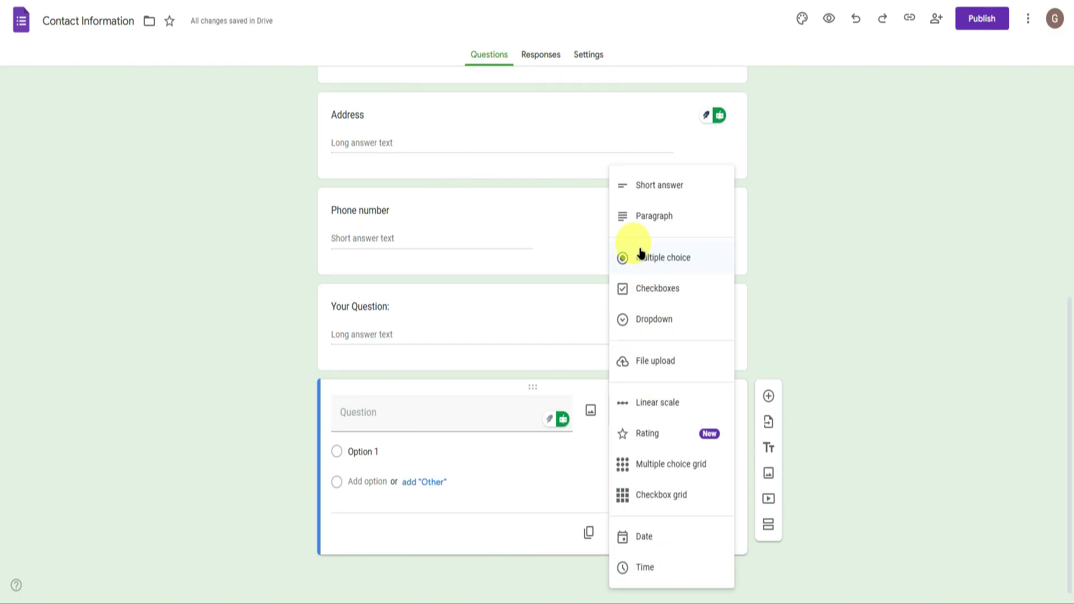
pyautogui.click(674, 363)
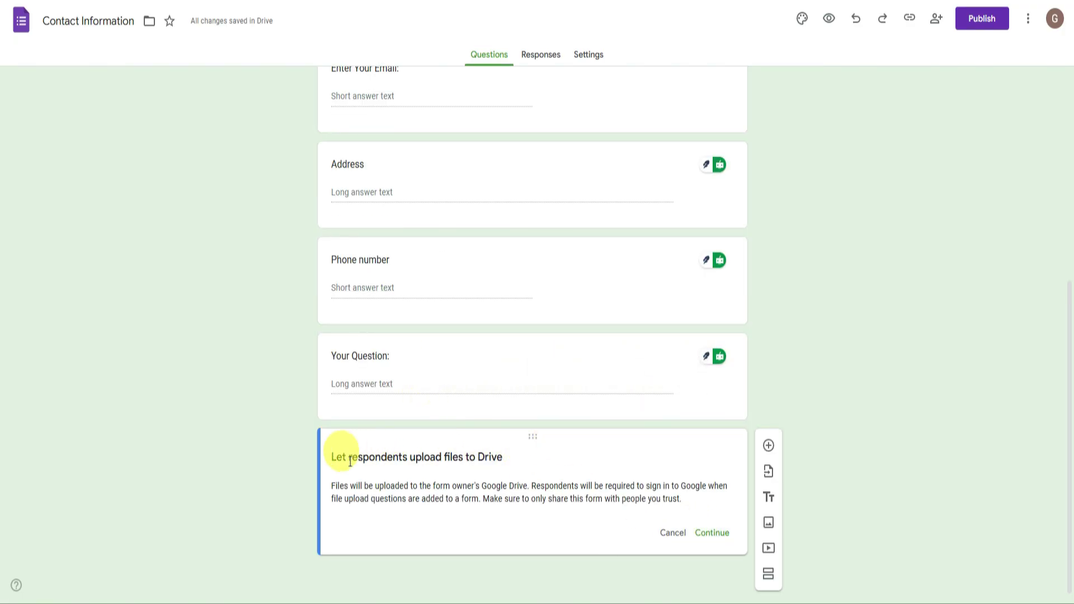
pyautogui.click(711, 533)
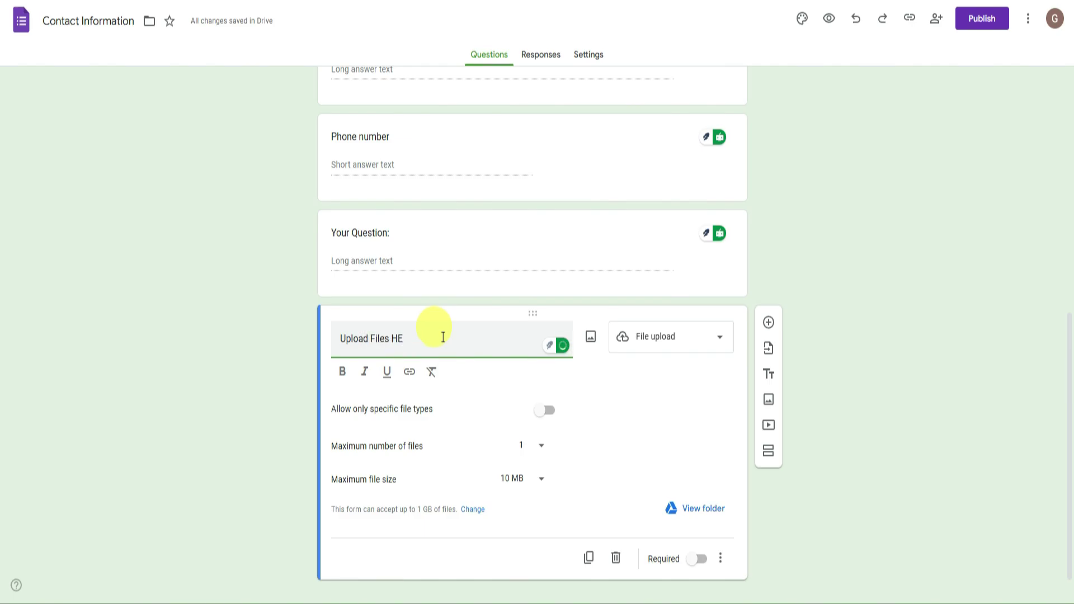
# Title it 'Upload Files Here if Needed!', allowing any file type up to 100 MB.
pyautogui.write('eded')
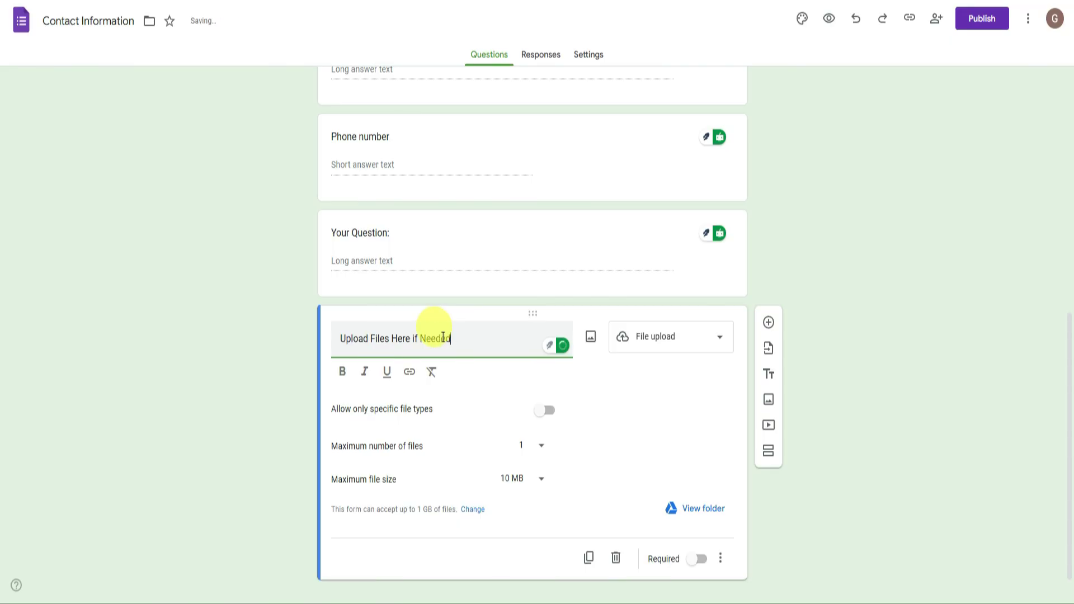
pyautogui.write('!')
pyautogui.click(906, 354)
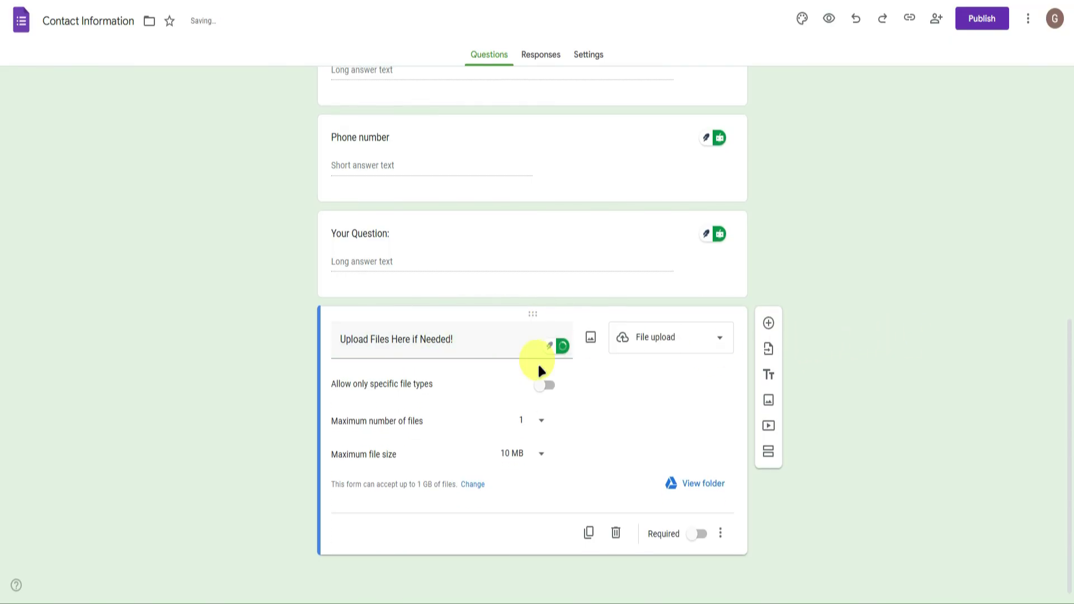
pyautogui.click(545, 385)
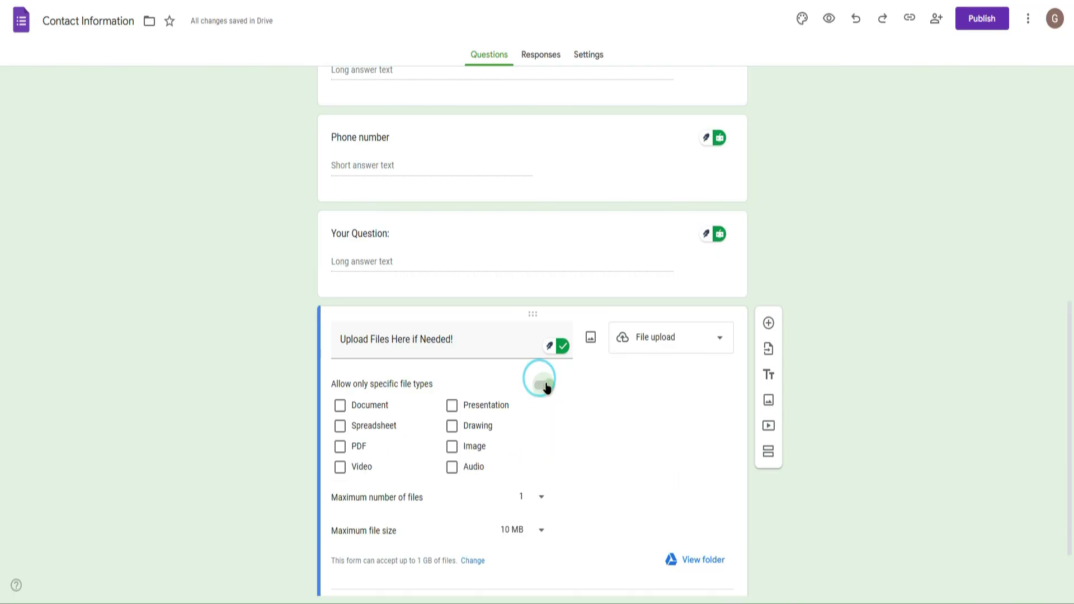
pyautogui.click(546, 386)
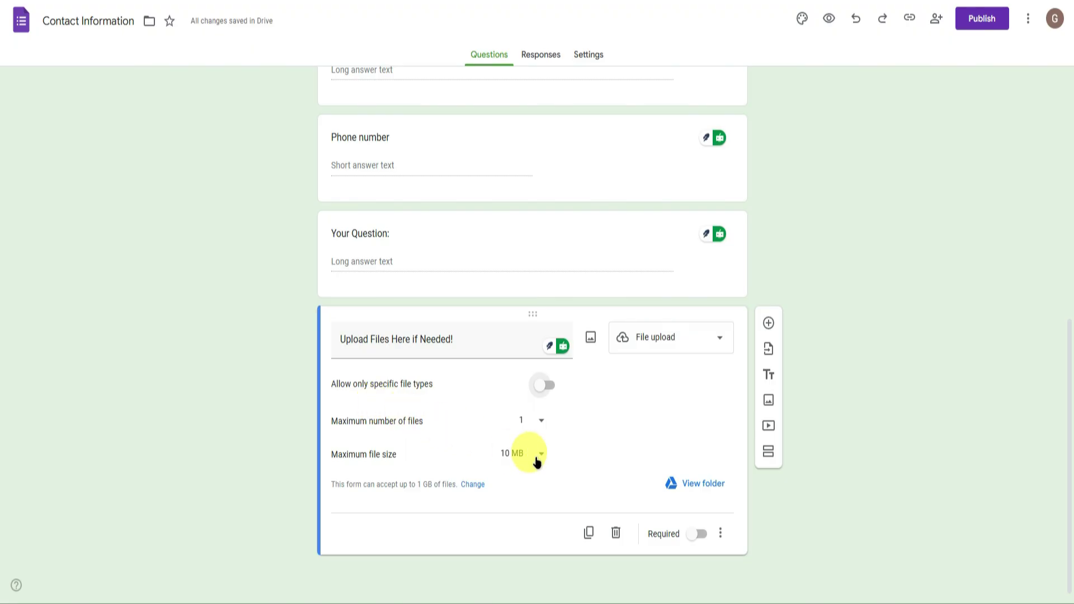
pyautogui.click(528, 455)
pyautogui.click(524, 484)
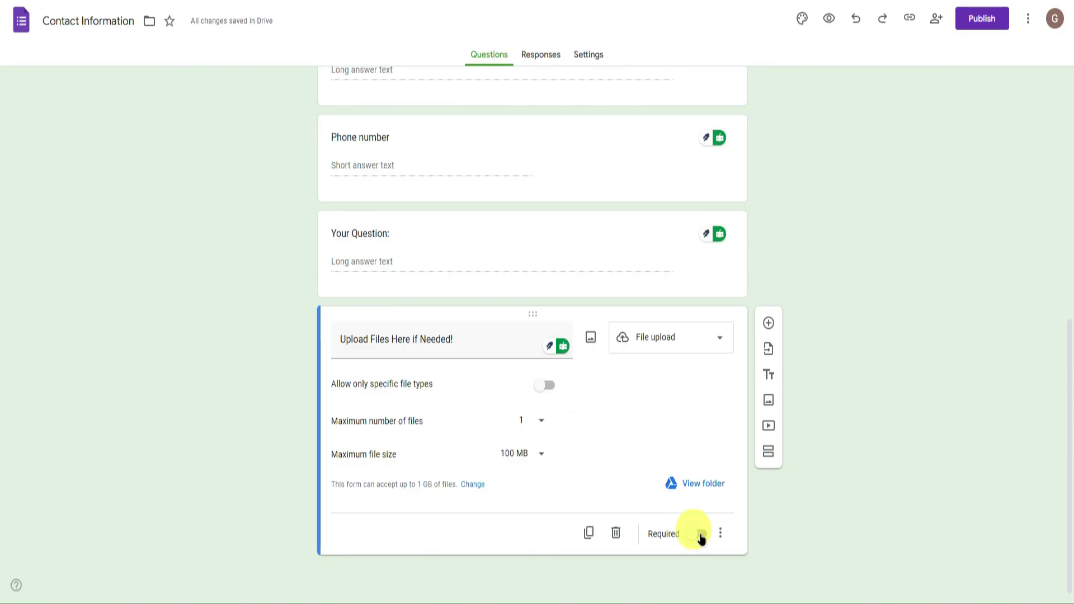
# Set the theme's header, question and text fonts to Courier New.
pyautogui.scroll(5, 933, 467)
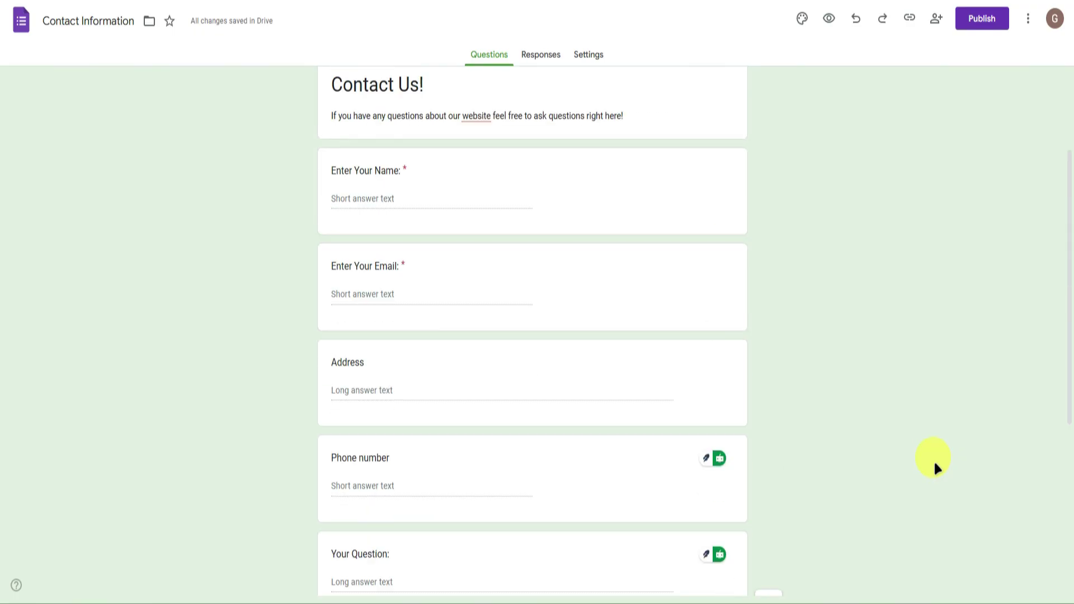
pyautogui.scroll(-5, 769, 214)
pyautogui.scroll(8, 773, 208)
pyautogui.scroll(1, 771, 208)
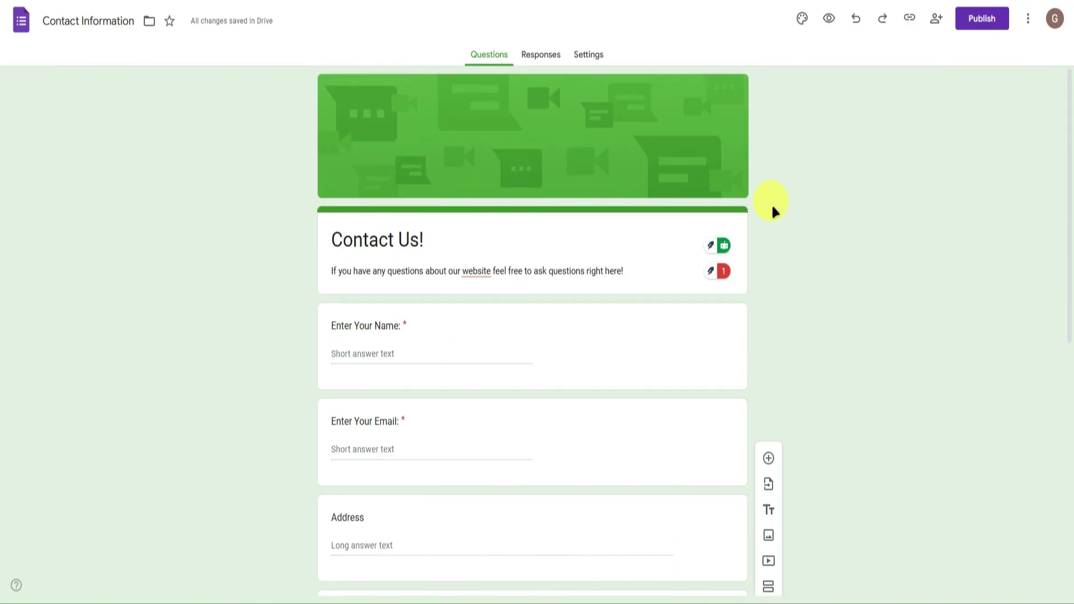
pyautogui.scroll(-5, 772, 210)
pyautogui.scroll(6, 772, 211)
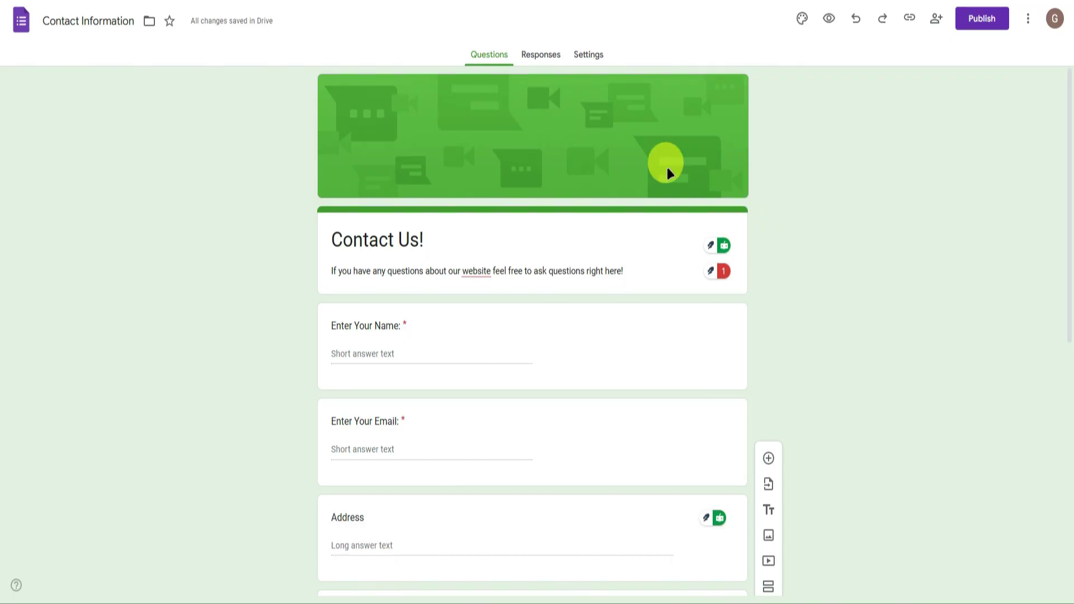
pyautogui.click(802, 20)
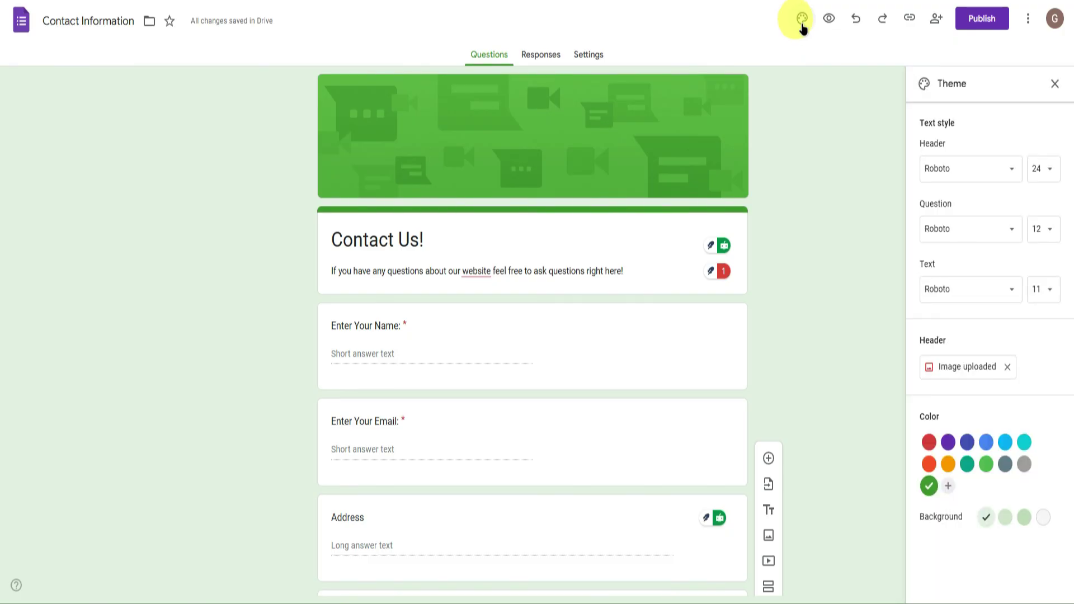
pyautogui.click(963, 174)
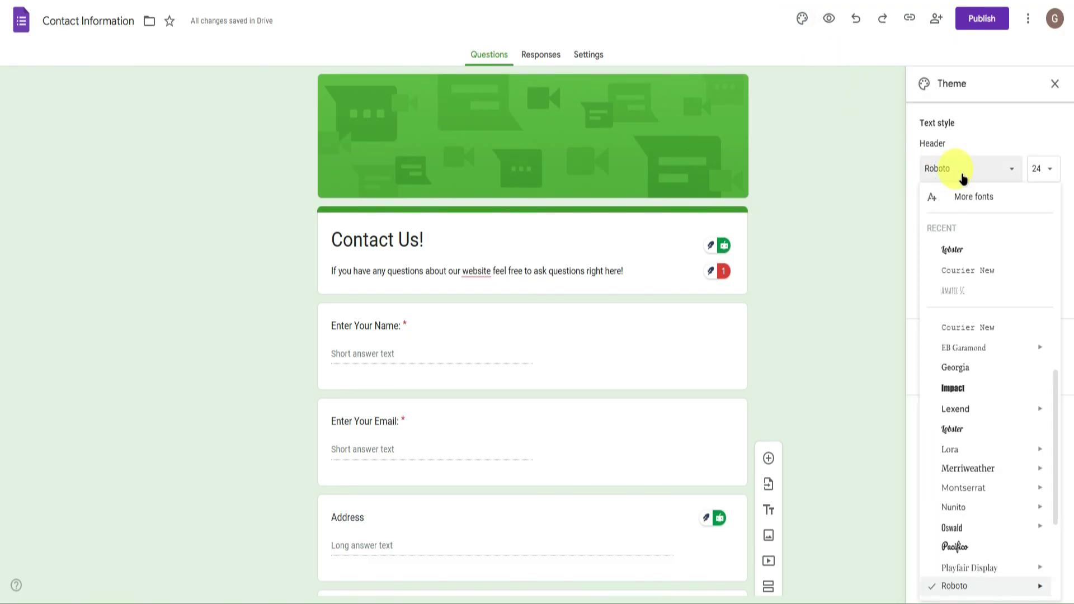
pyautogui.click(978, 271)
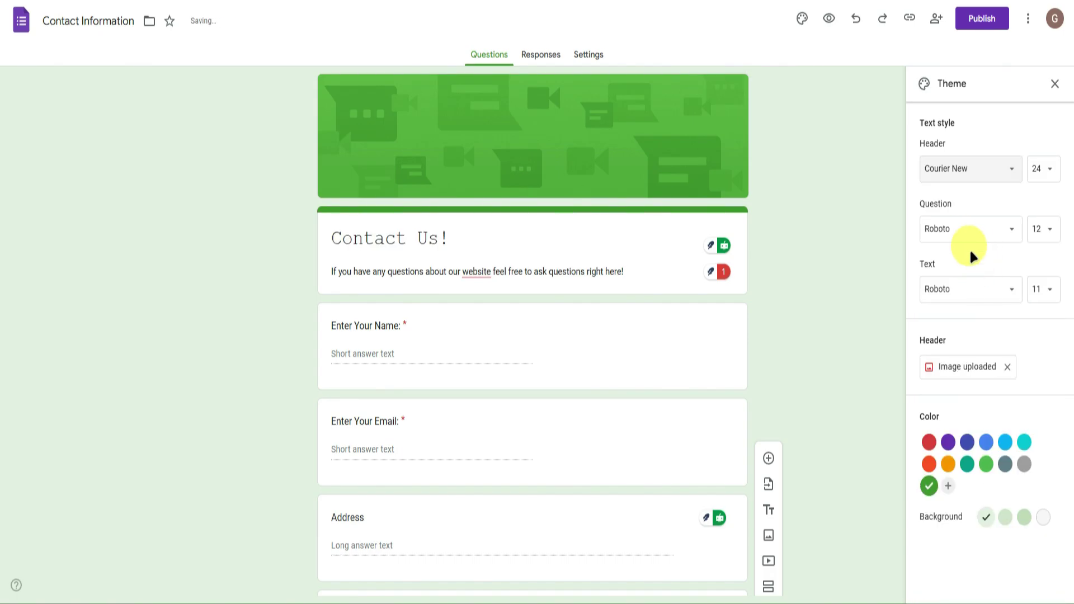
pyautogui.click(948, 226)
pyautogui.click(968, 310)
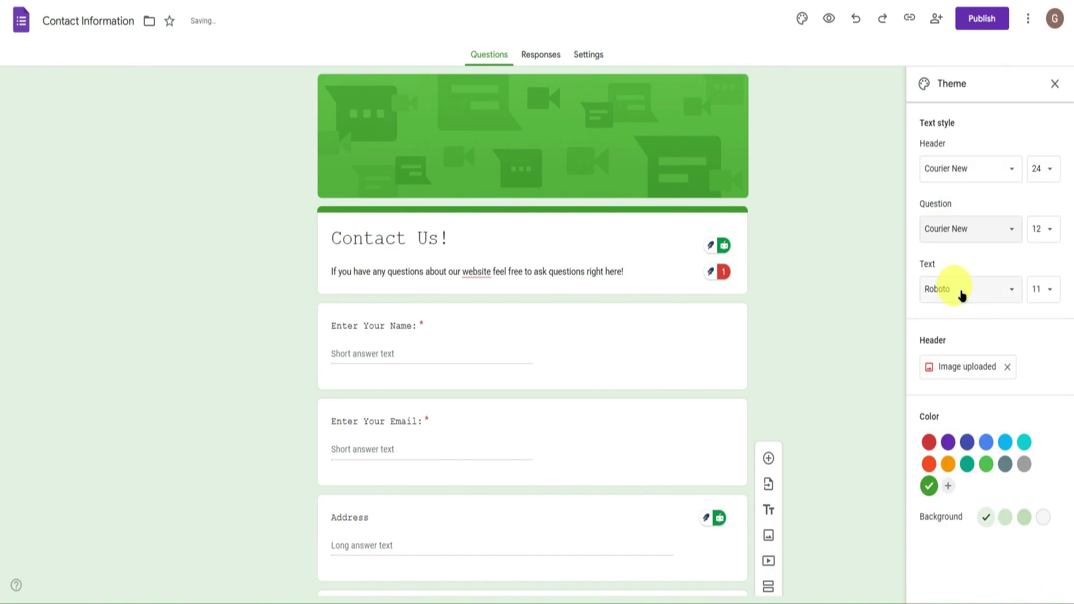
pyautogui.click(959, 290)
pyautogui.click(977, 370)
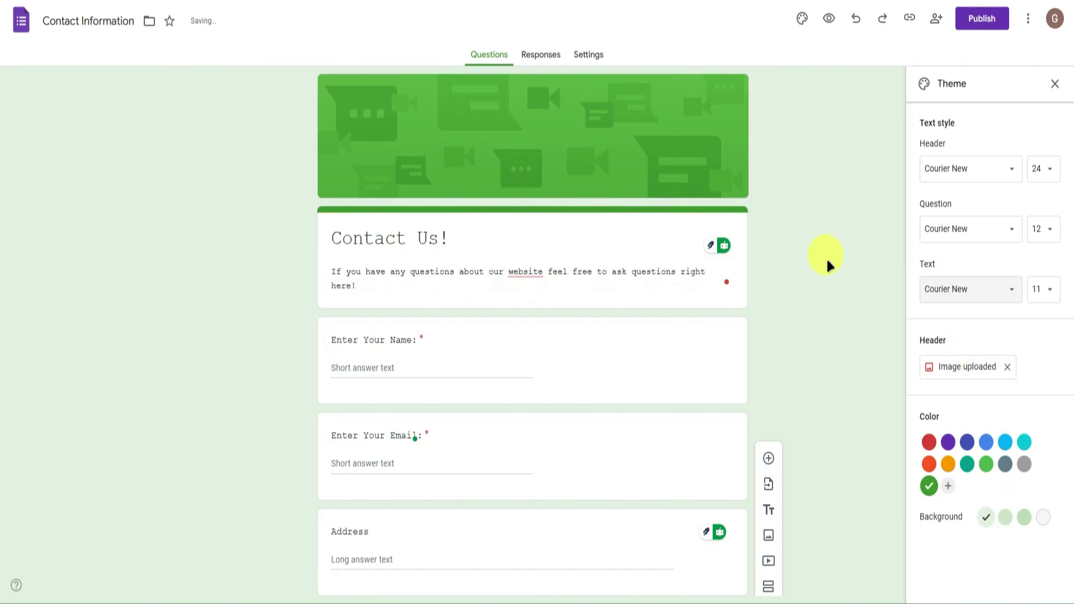
# Change the form's theme colour from green to purple.
pyautogui.click(947, 442)
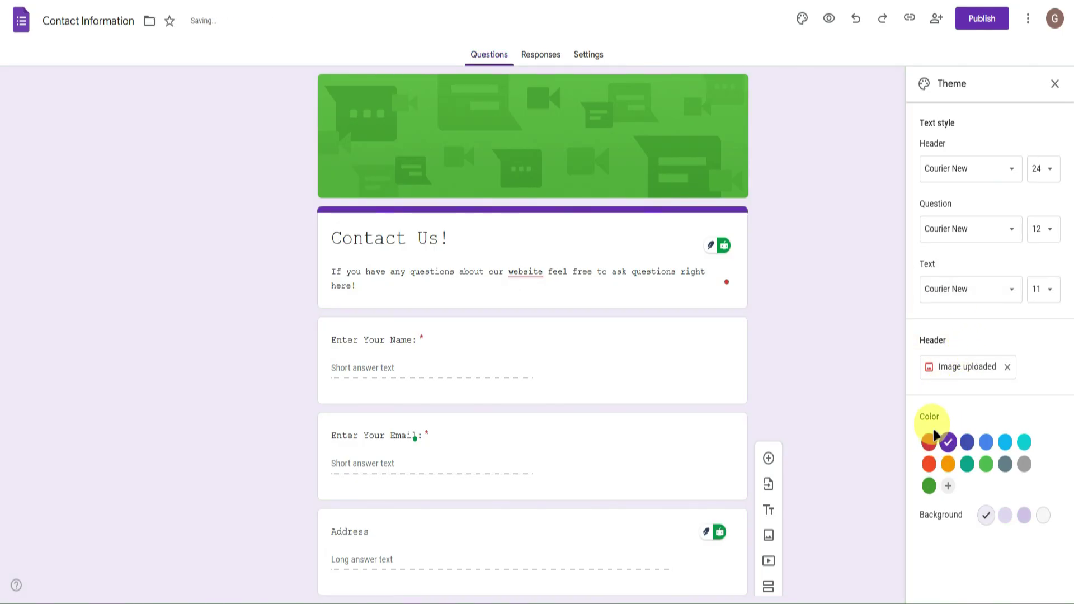
pyautogui.click(1054, 83)
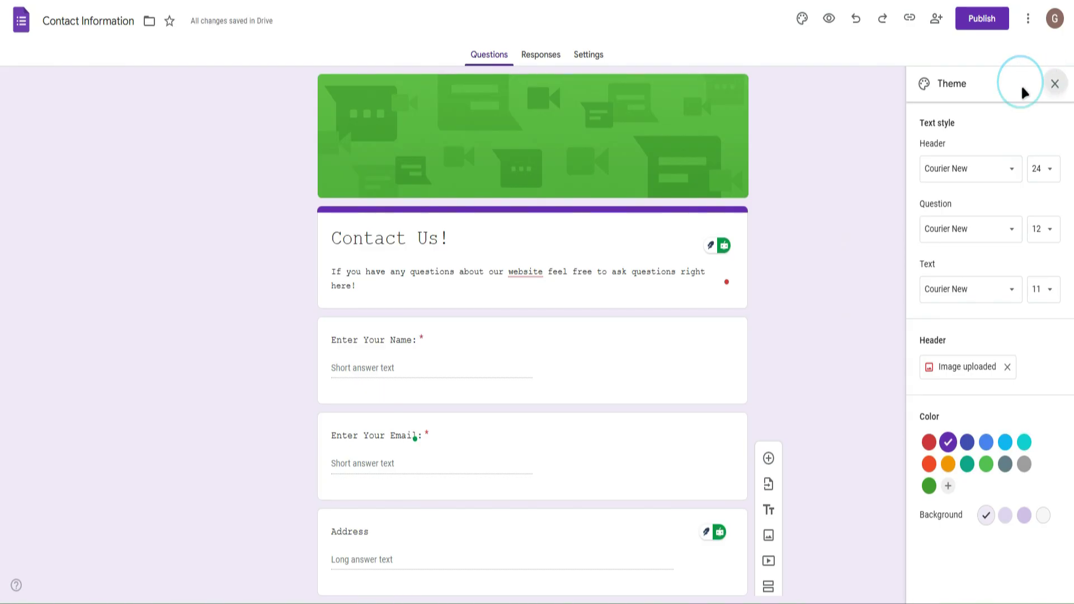
pyautogui.scroll(9, 589, 267)
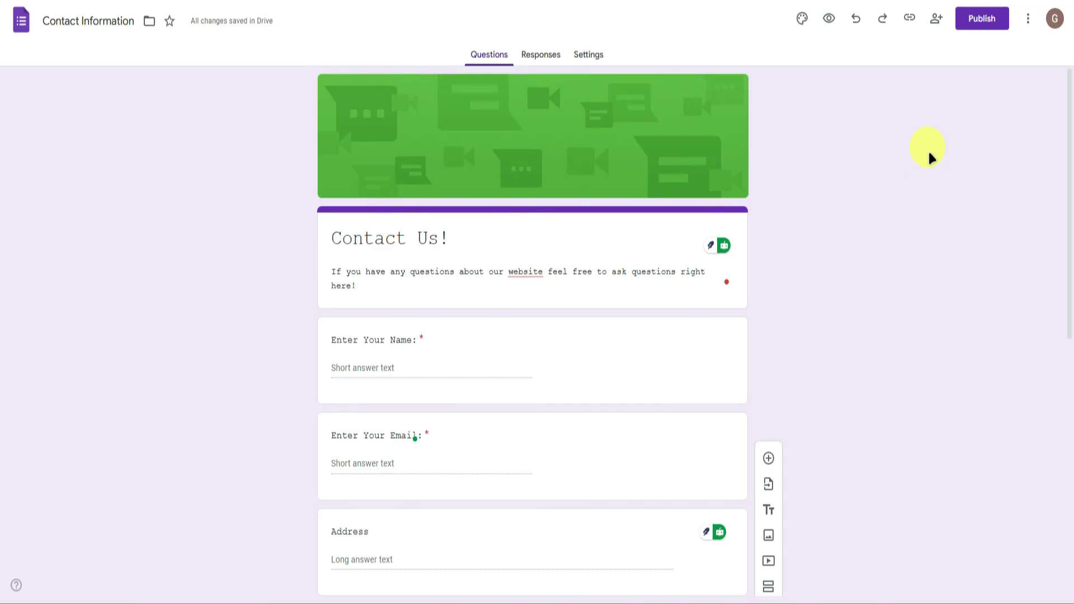
# Publish the Contact Us! form.
pyautogui.click(978, 17)
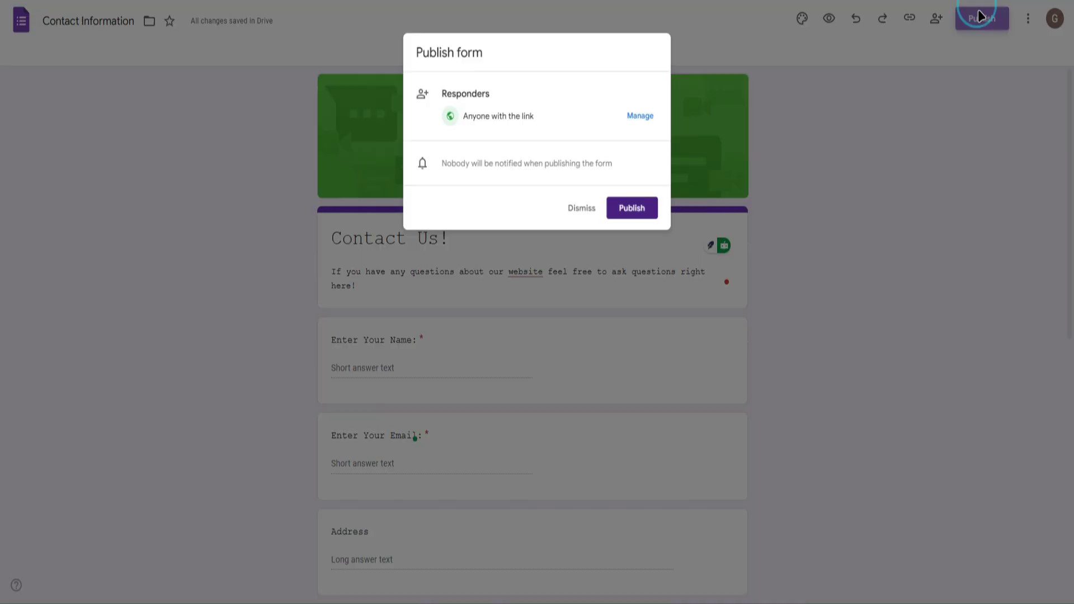
pyautogui.click(636, 212)
pyautogui.scroll(-5, 882, 170)
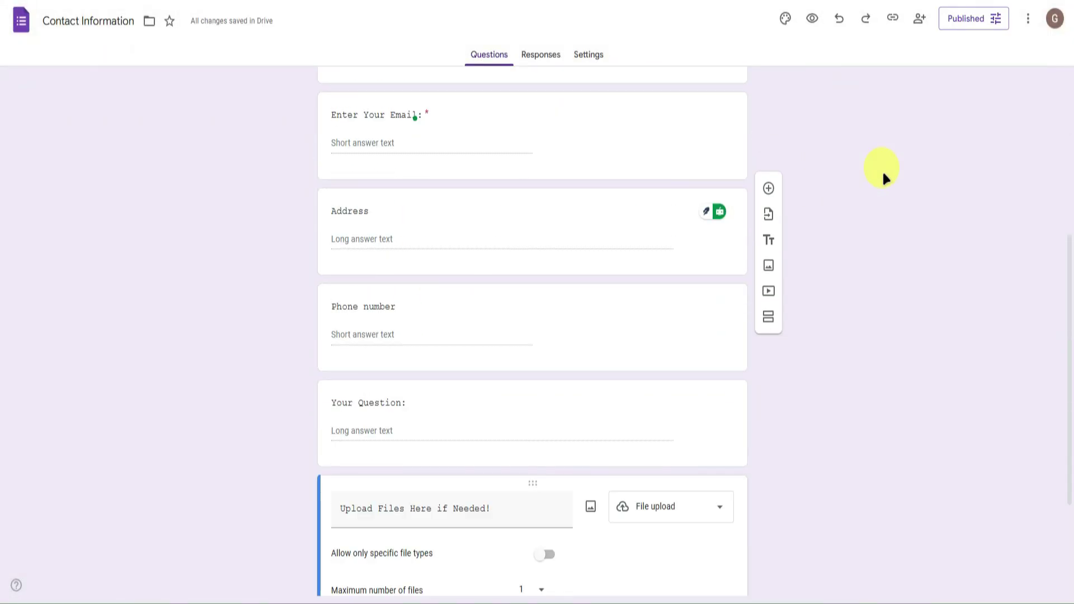
pyautogui.scroll(5, 881, 170)
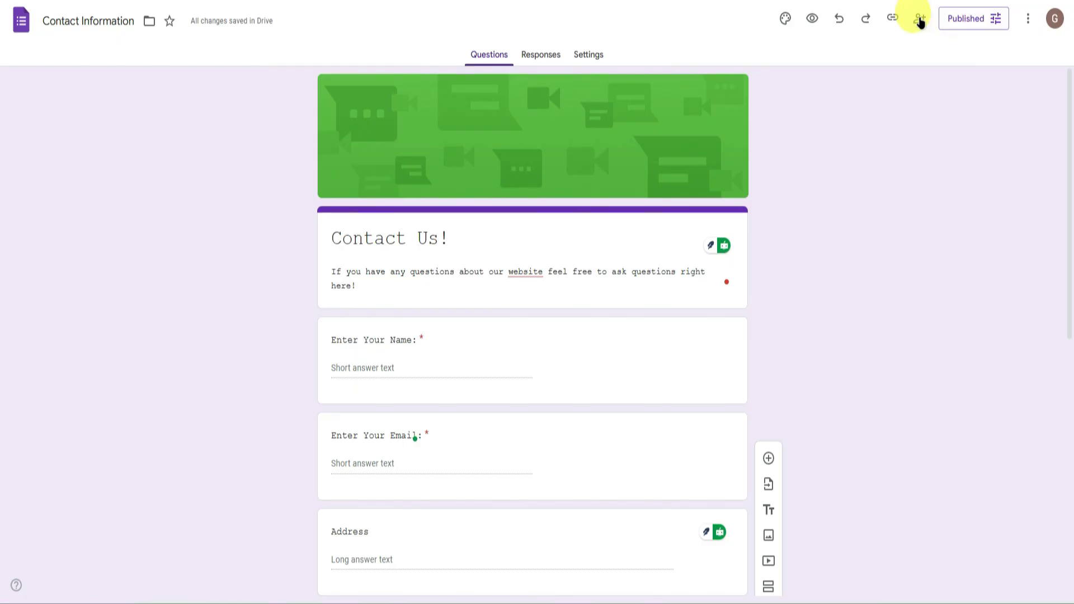
# Copy the form's responder link from the sharing options.
pyautogui.click(920, 21)
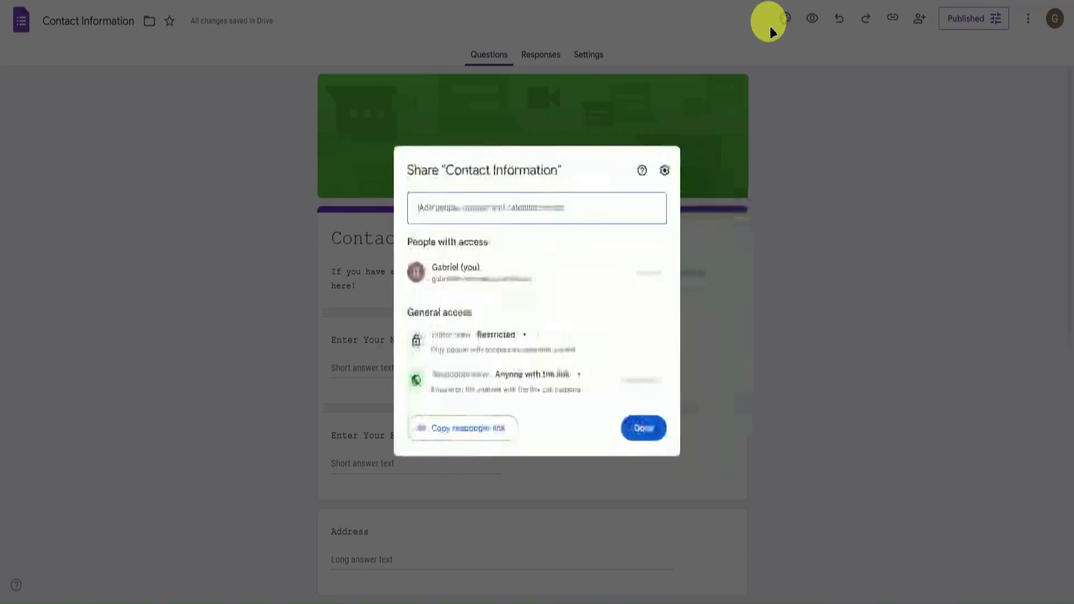
pyautogui.click(469, 430)
pyautogui.click(642, 427)
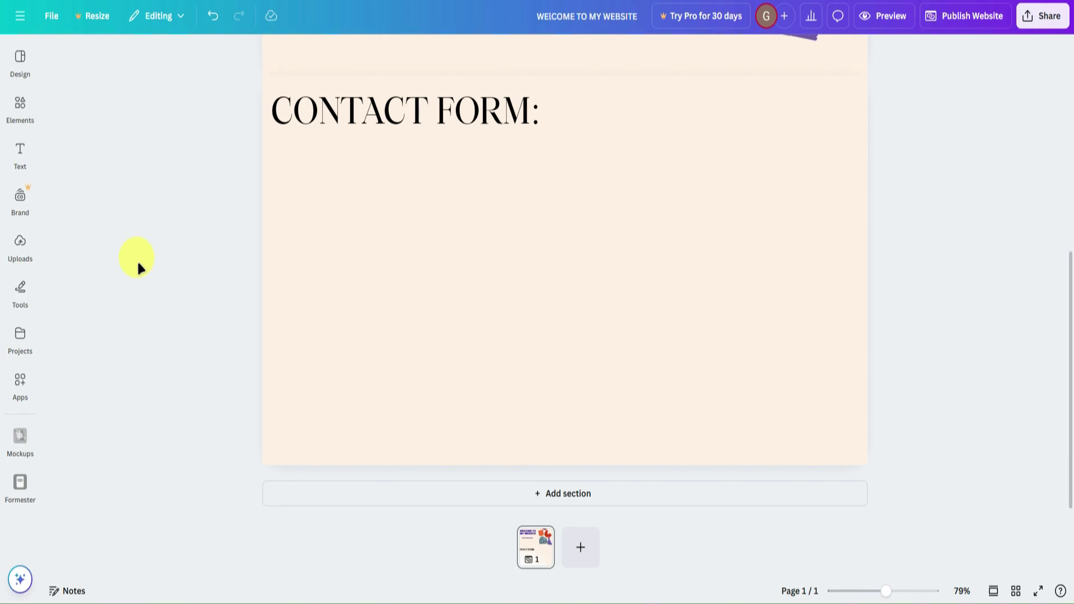
# Search Canva Apps for 'form' and open the Formester app.
pyautogui.click(20, 384)
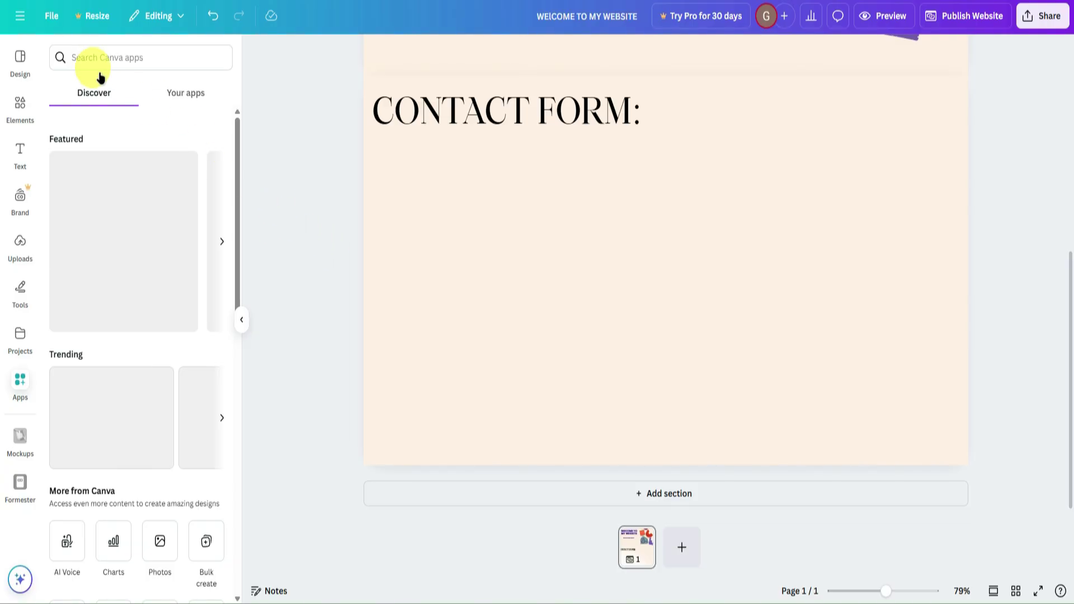
pyautogui.click(93, 57)
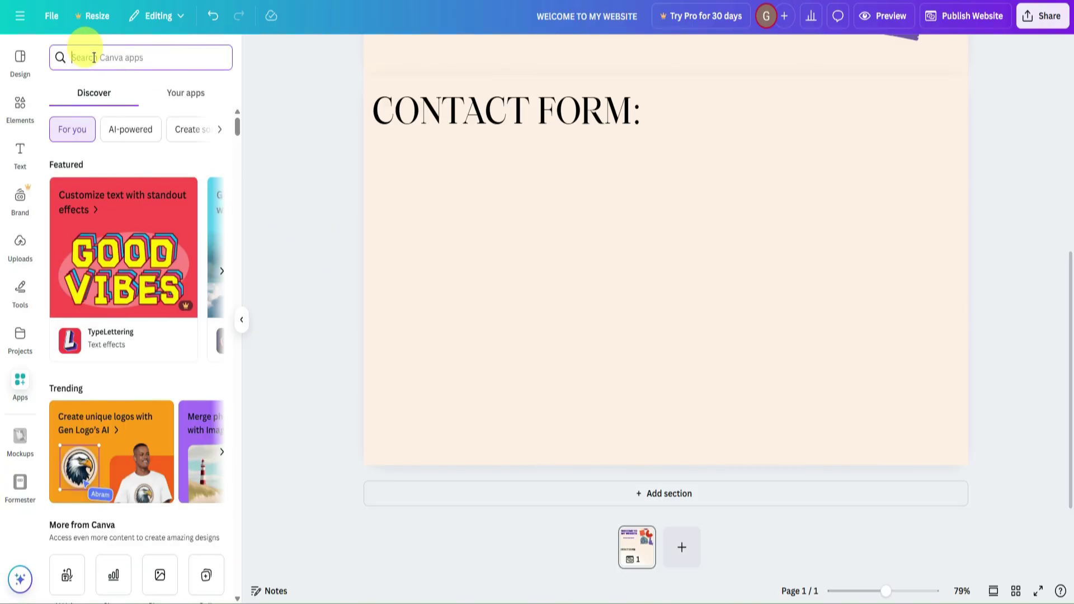
pyautogui.write('form')
pyautogui.press('Return')
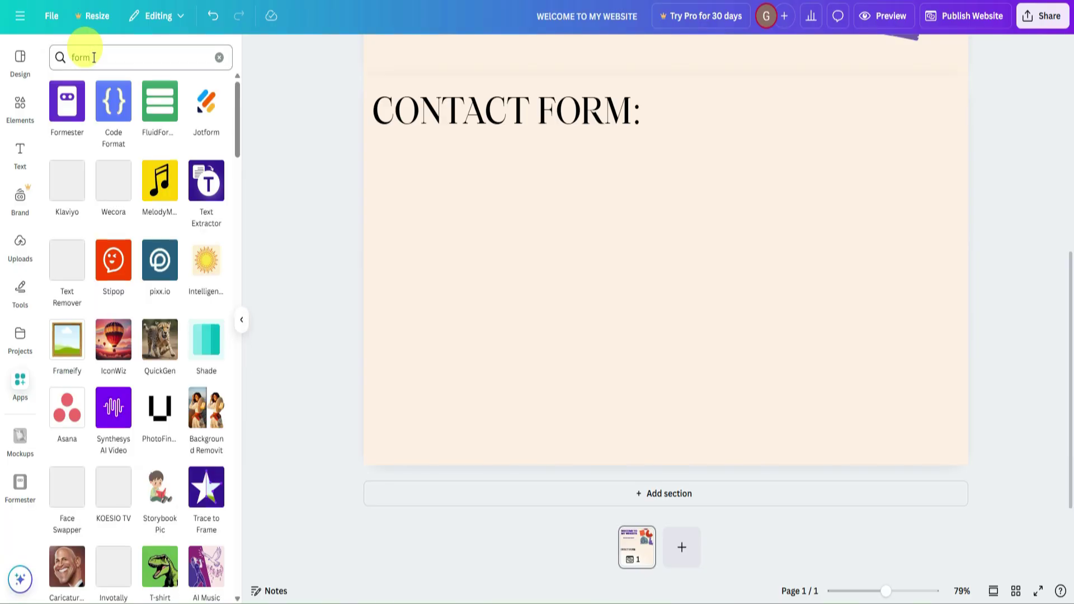
pyautogui.click(66, 101)
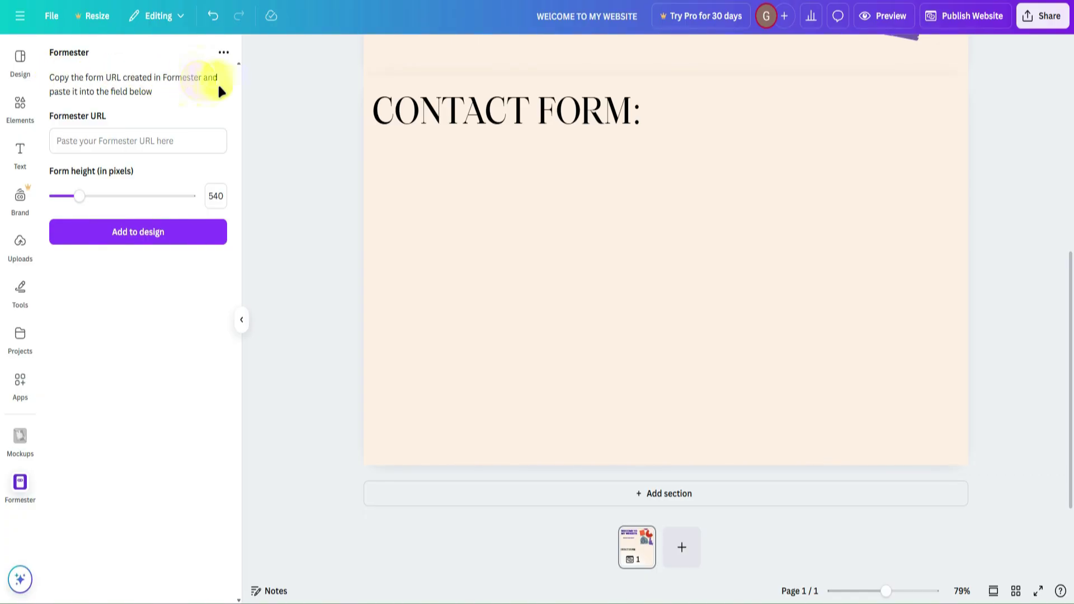
# Paste the published Google Form link into Formester's URL field.
pyautogui.click(139, 133)
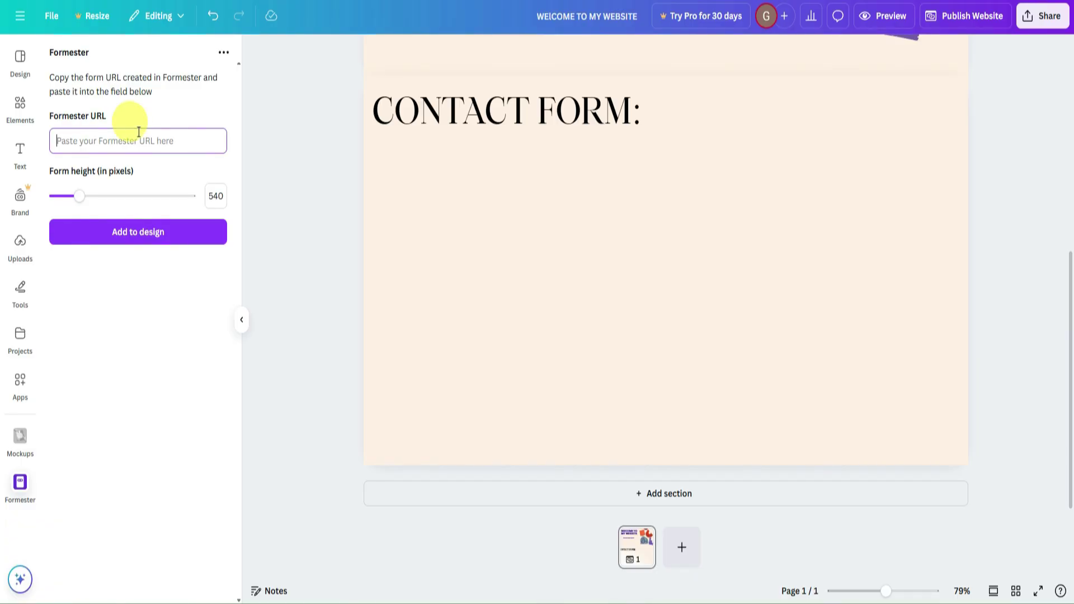
pyautogui.hotkey('ctrl', 'v')
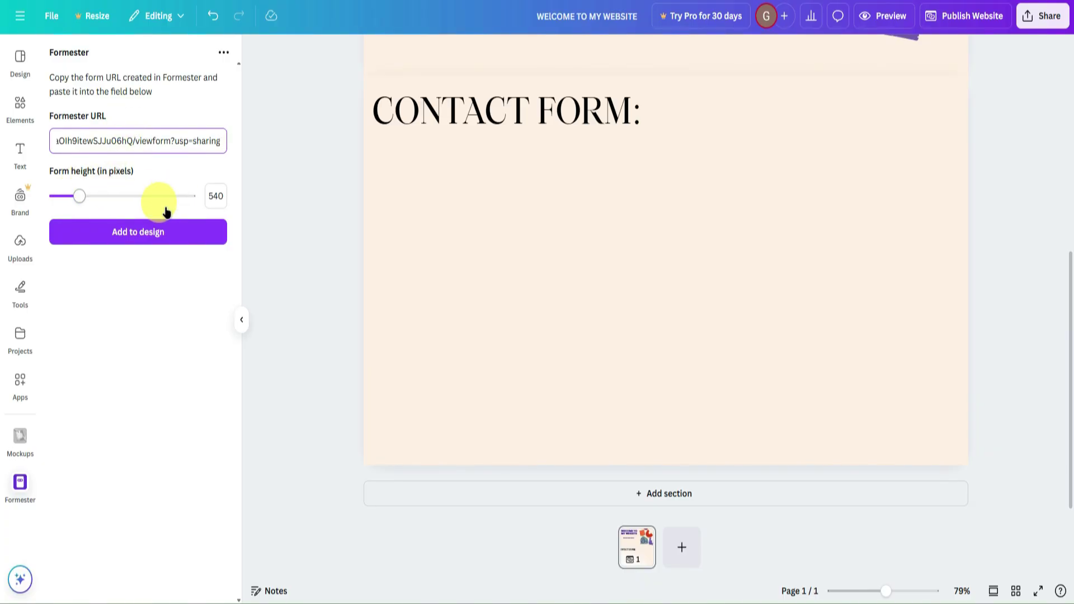
pyautogui.click(141, 238)
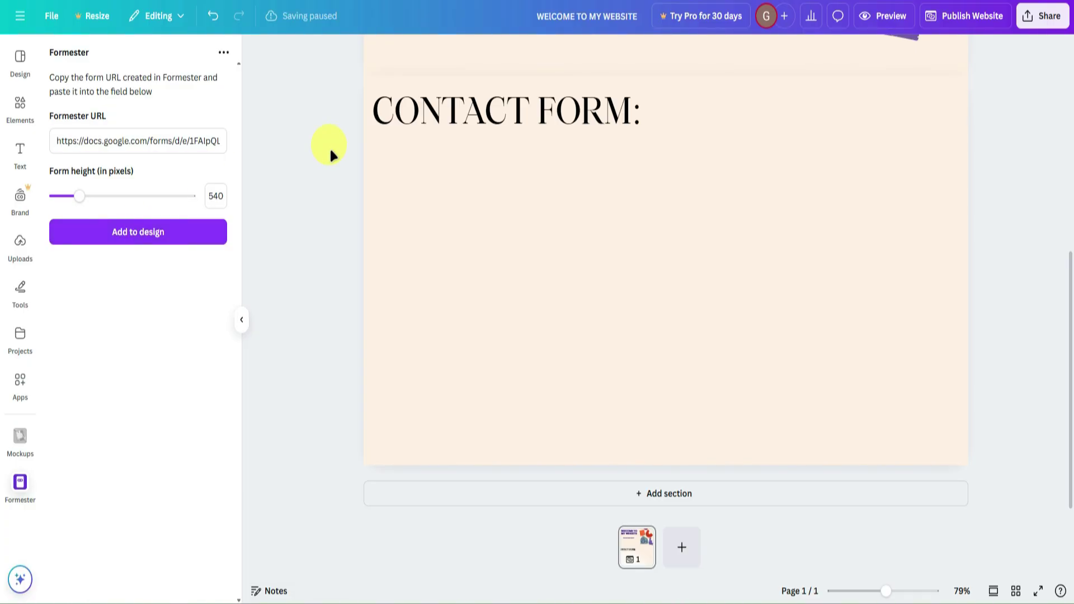
# Add the Google Form embed to the design, collapse the side panel, and start resizing it.
pyautogui.click(182, 226)
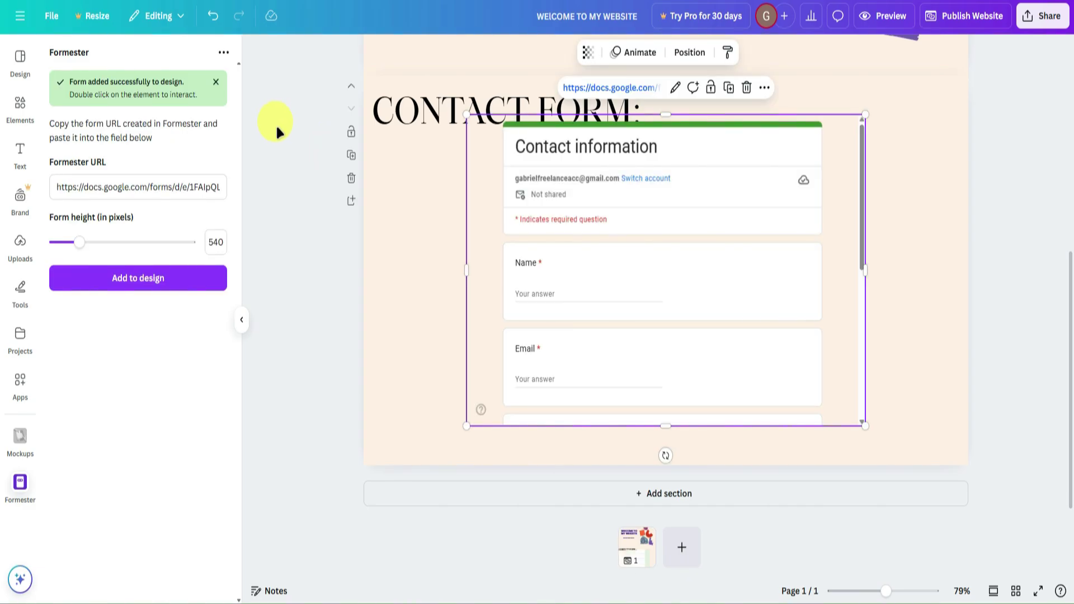
pyautogui.click(277, 181)
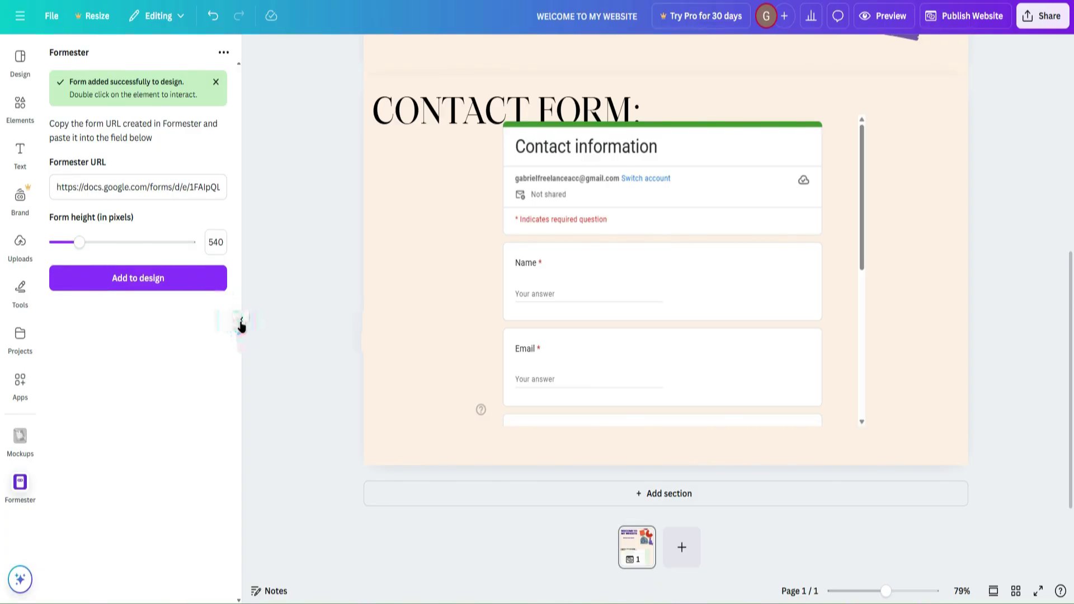
pyautogui.click(241, 319)
pyautogui.click(428, 255)
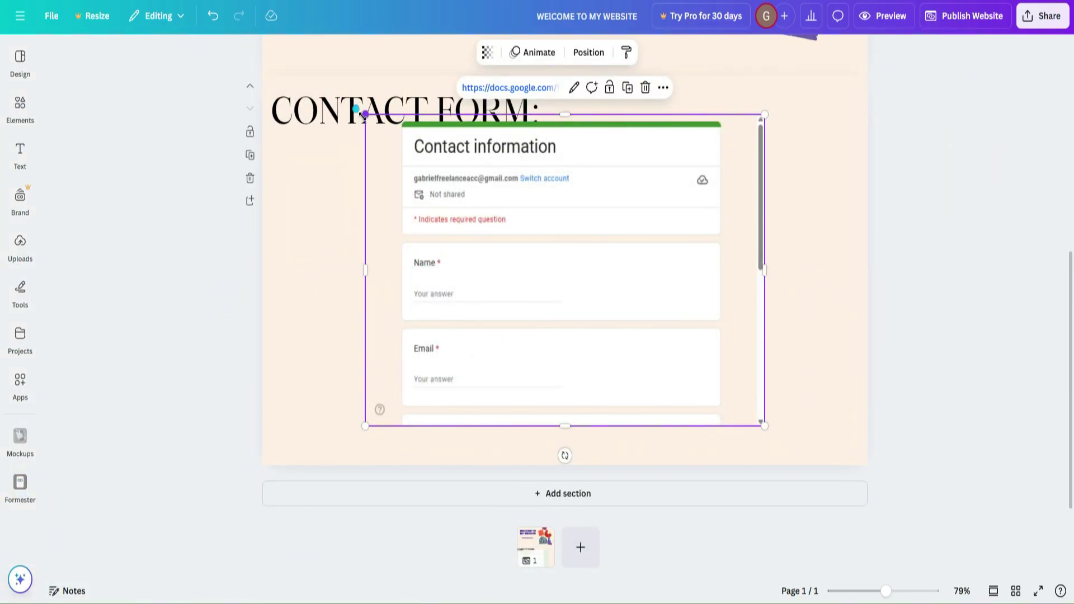
pyautogui.moveTo(365, 115); pyautogui.dragTo(330, 168)
# Enlarge the form embed by its corners and place it below the CONTACT FORM: heading.
pyautogui.scroll(5, 359, 354)
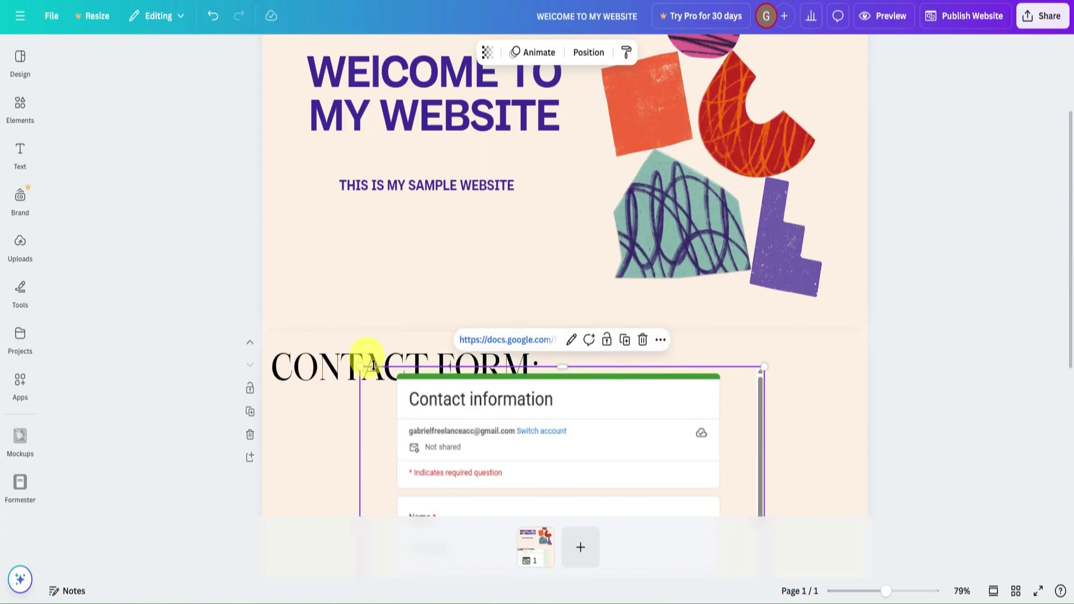
pyautogui.click(313, 341)
pyautogui.scroll(-5, 746, 291)
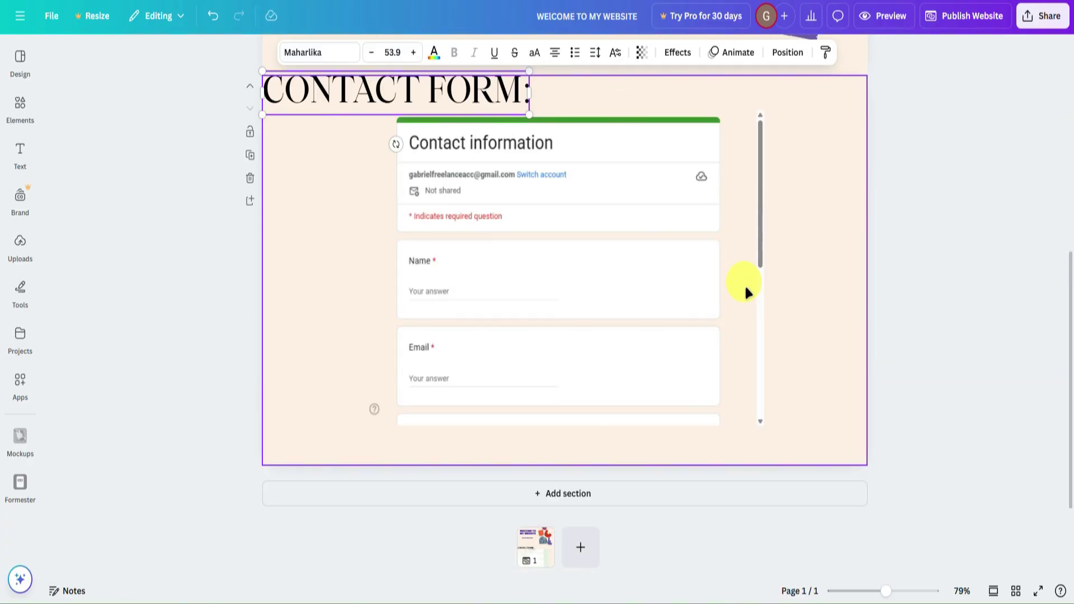
pyautogui.click(638, 319)
pyautogui.moveTo(638, 319); pyautogui.dragTo(633, 329)
pyautogui.moveTo(760, 442); pyautogui.dragTo(780, 465)
pyautogui.moveTo(779, 124); pyautogui.dragTo(806, 106)
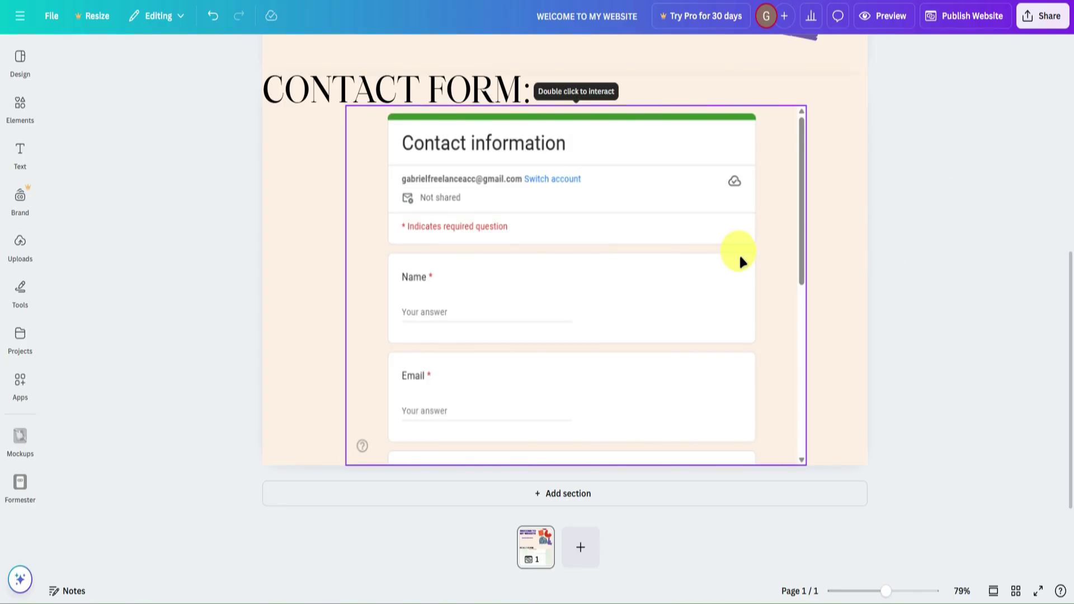
pyautogui.moveTo(803, 180); pyautogui.dragTo(798, 177)
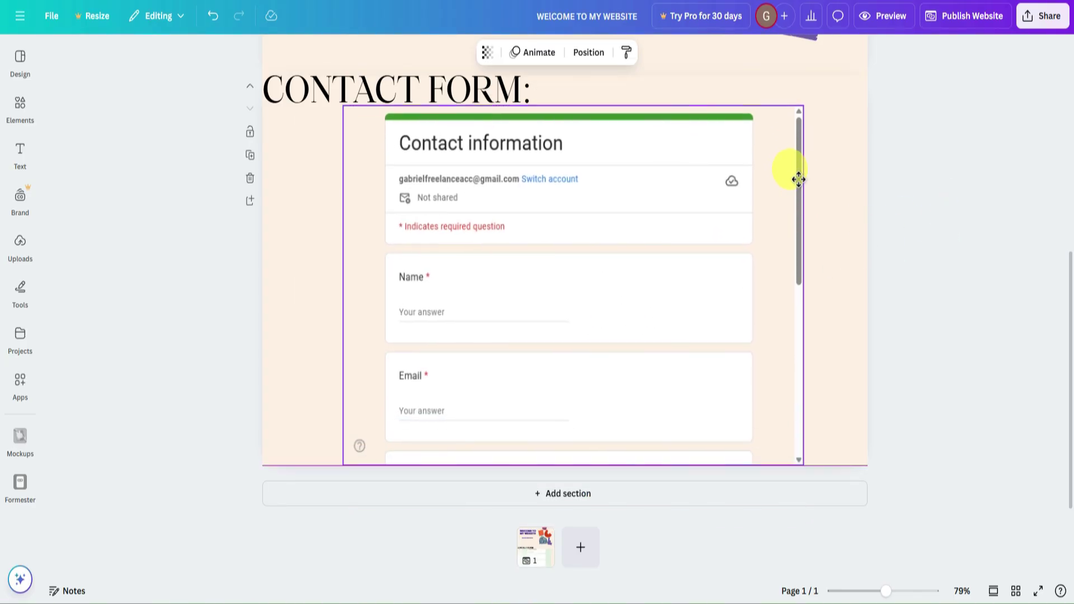
# Deselect the embedded form and review its Name and Email questions in the contact section.
pyautogui.scroll(-6, 738, 213)
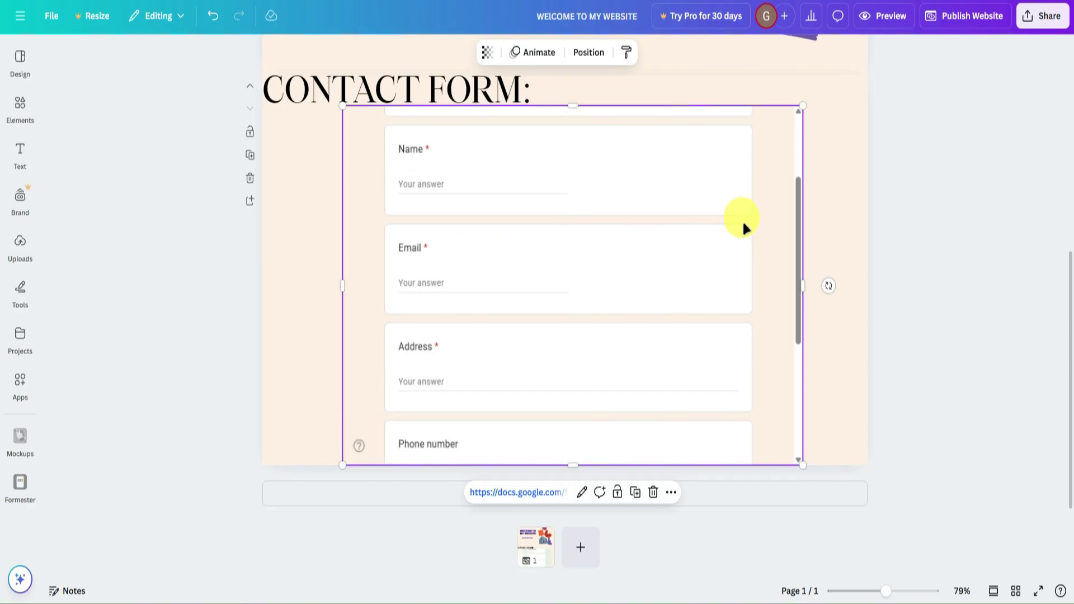
pyautogui.scroll(6, 737, 218)
pyautogui.scroll(5, 892, 246)
pyautogui.click(892, 247)
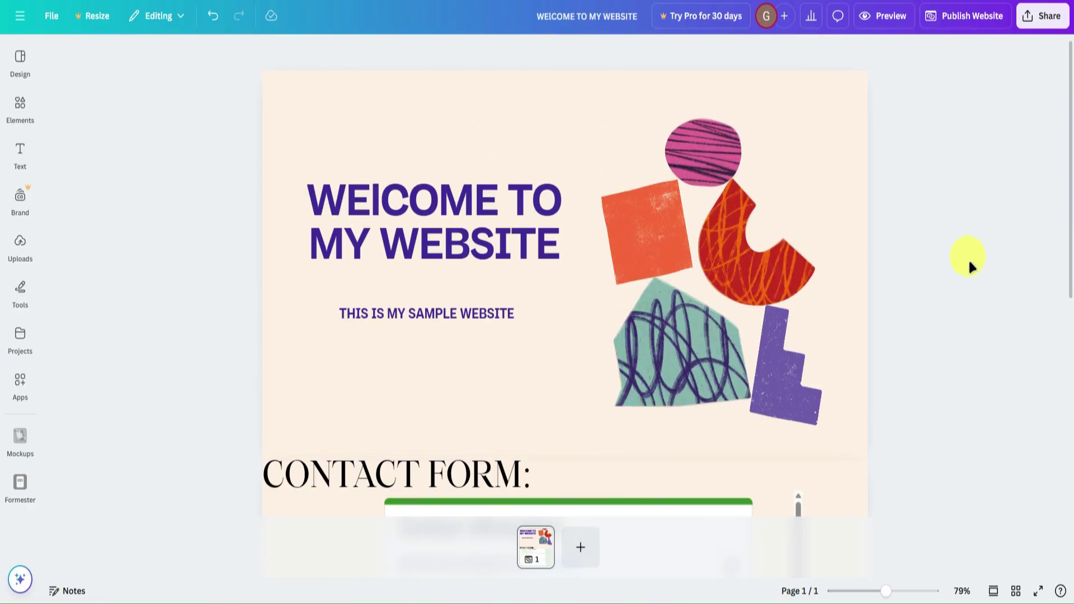
pyautogui.scroll(-5, 899, 259)
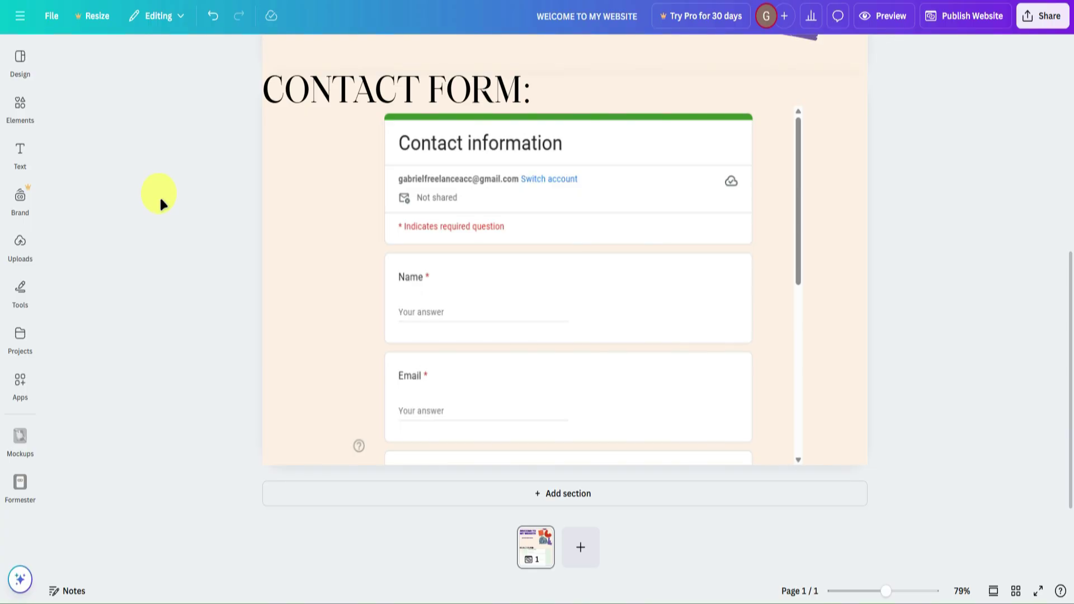
pyautogui.scroll(5, 562, 303)
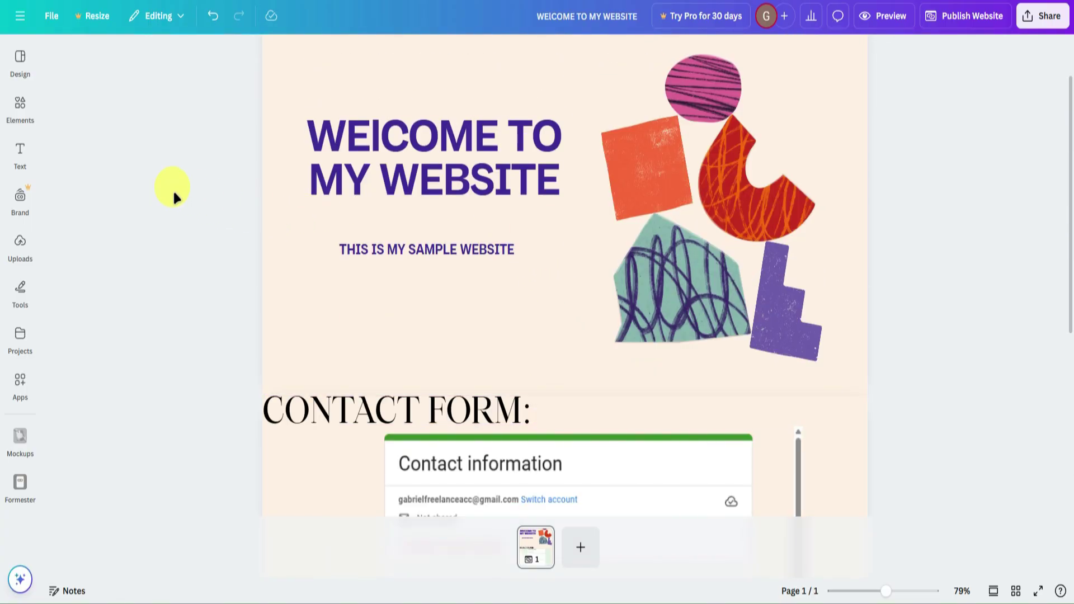
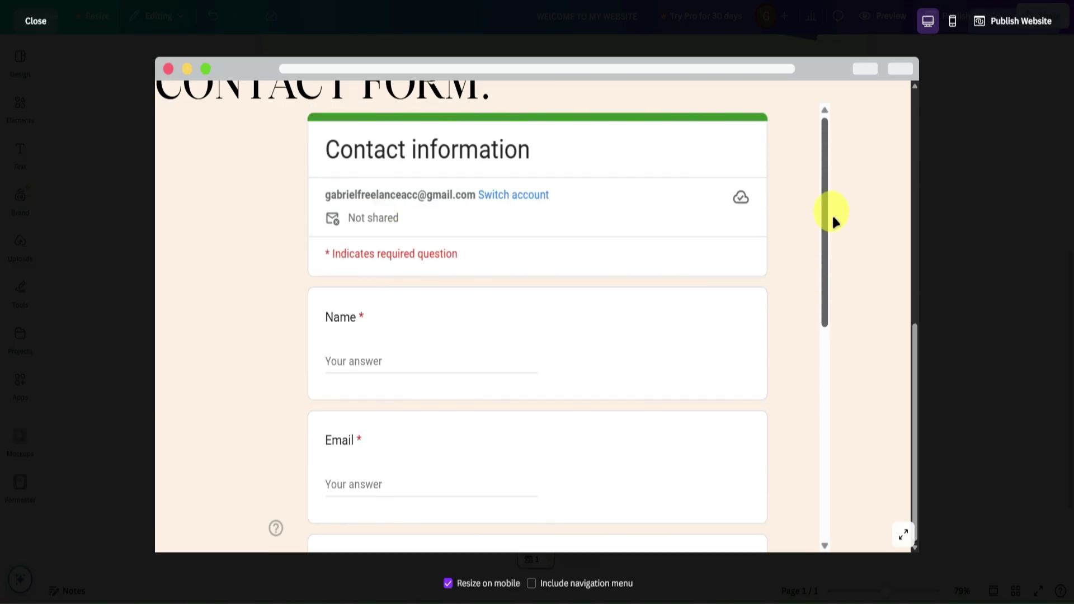
# Fill the embedded form's Name field with a sample full name and the Email field with a sample e-mail address.
pyautogui.scroll(-3, 643, 277)
pyautogui.scroll(3, 599, 271)
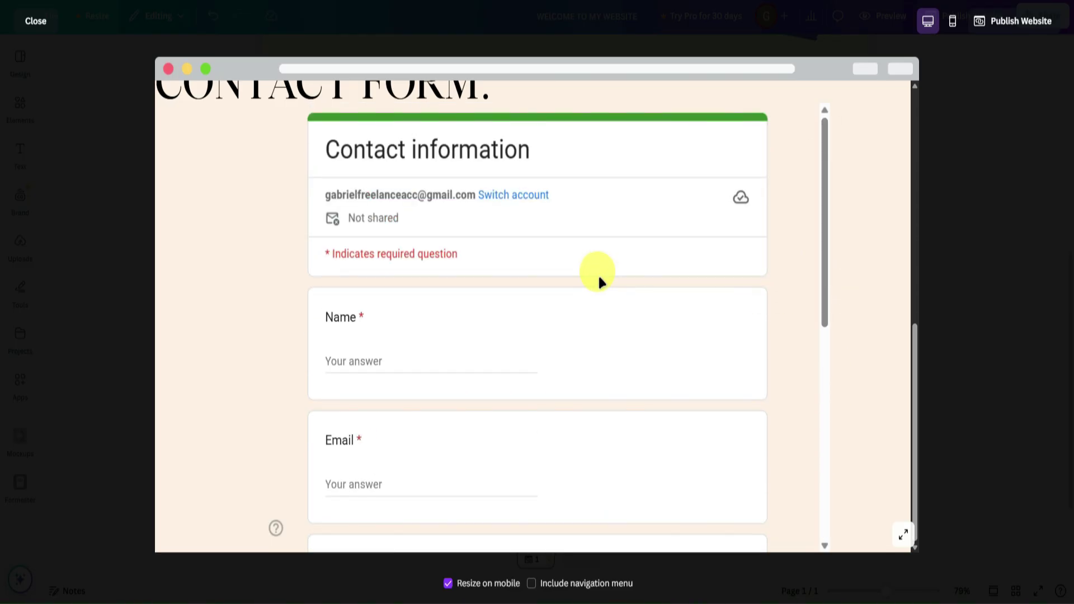
pyautogui.click(348, 353)
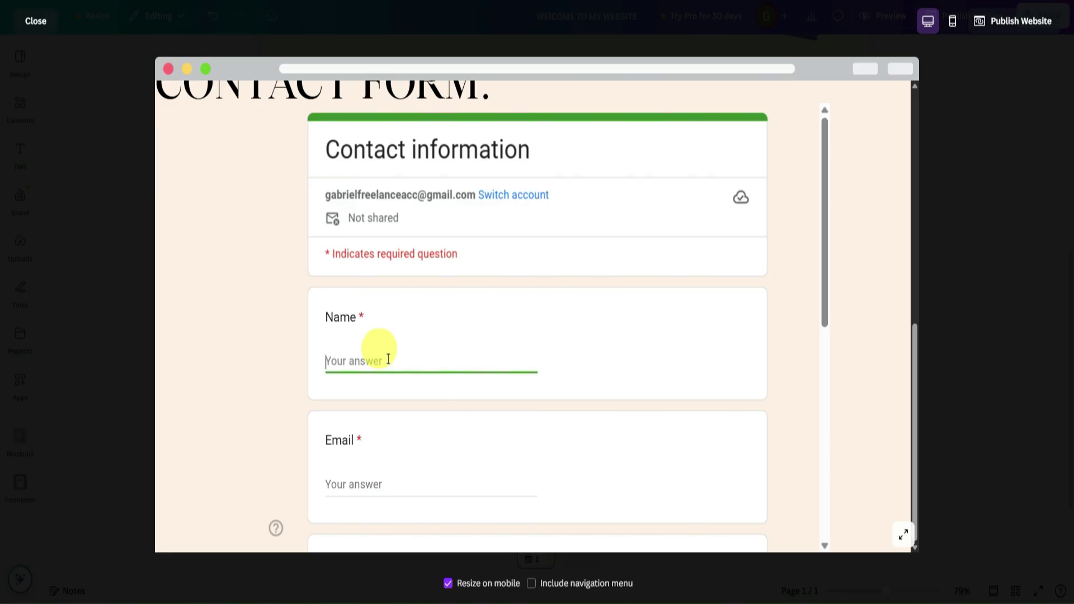
pyautogui.write('JOhn')
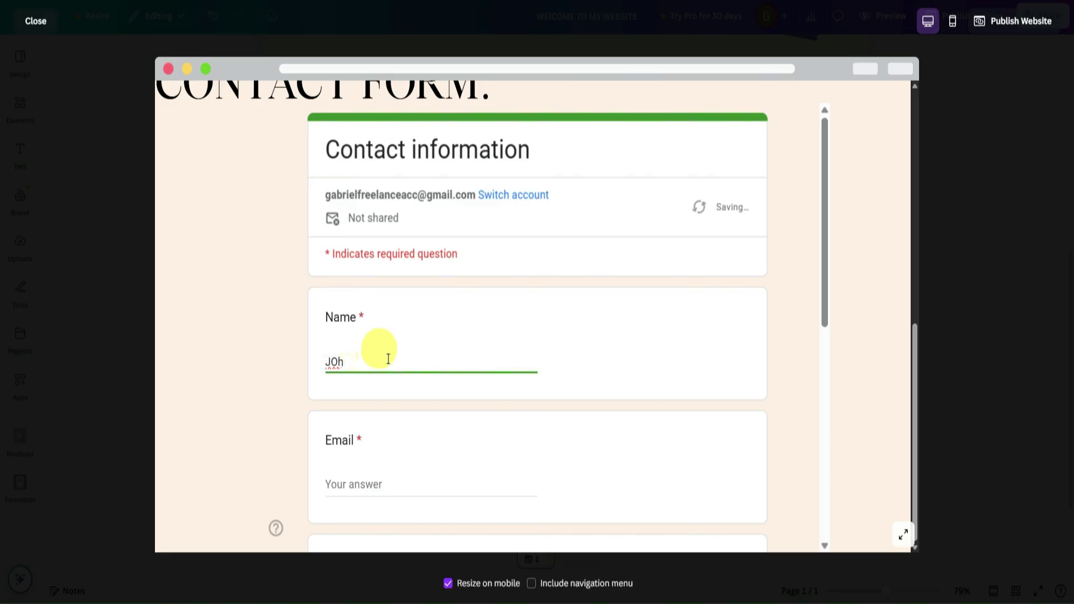
pyautogui.press('BackSpace')
pyautogui.press('BackSpace')
pyautogui.write('ohn Doe')
pyautogui.click(359, 481)
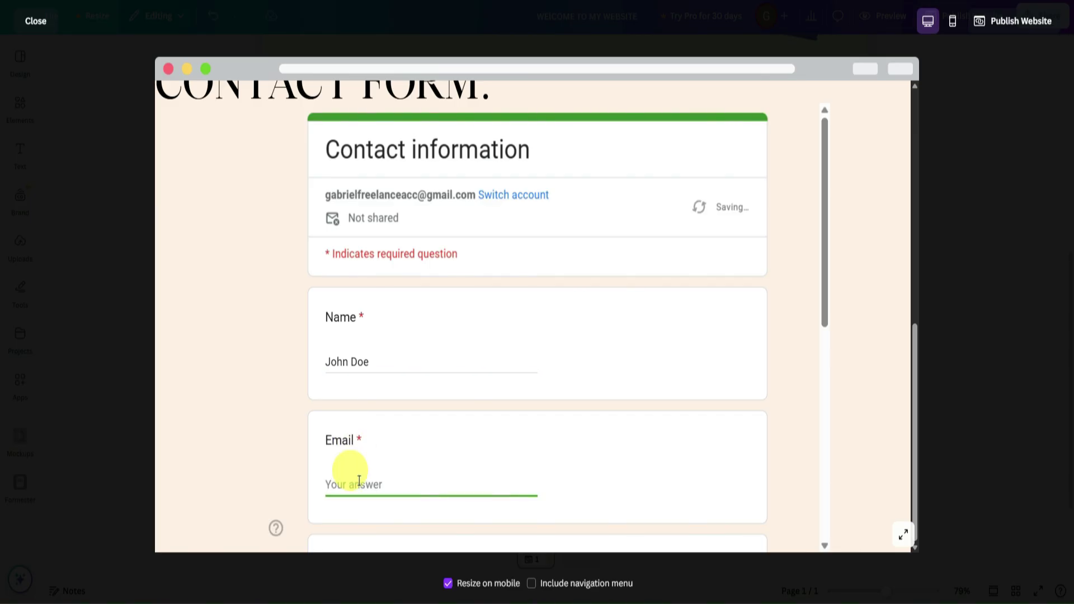
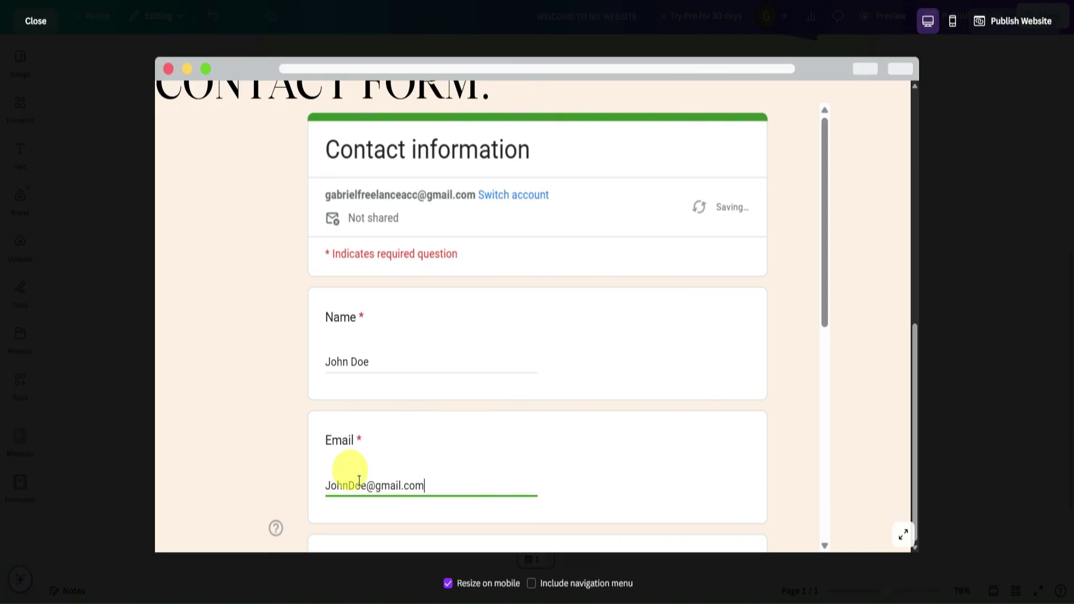
# Enter a sample street address in the Address field and a sample phone number in the Phone field.
pyautogui.scroll(-3, 417, 396)
pyautogui.click(386, 416)
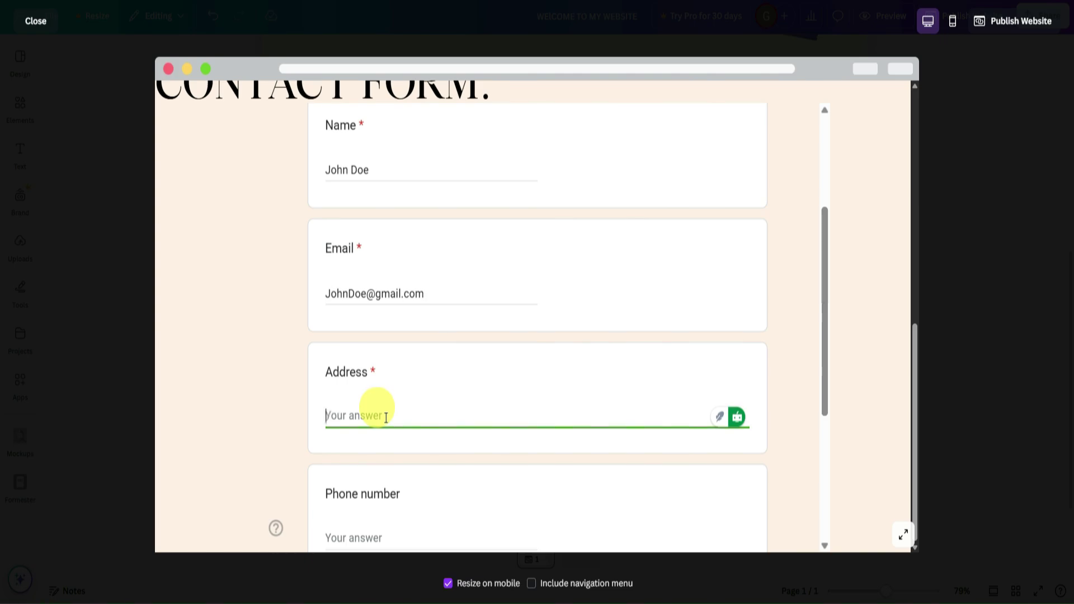
pyautogui.write('123 St.USA')
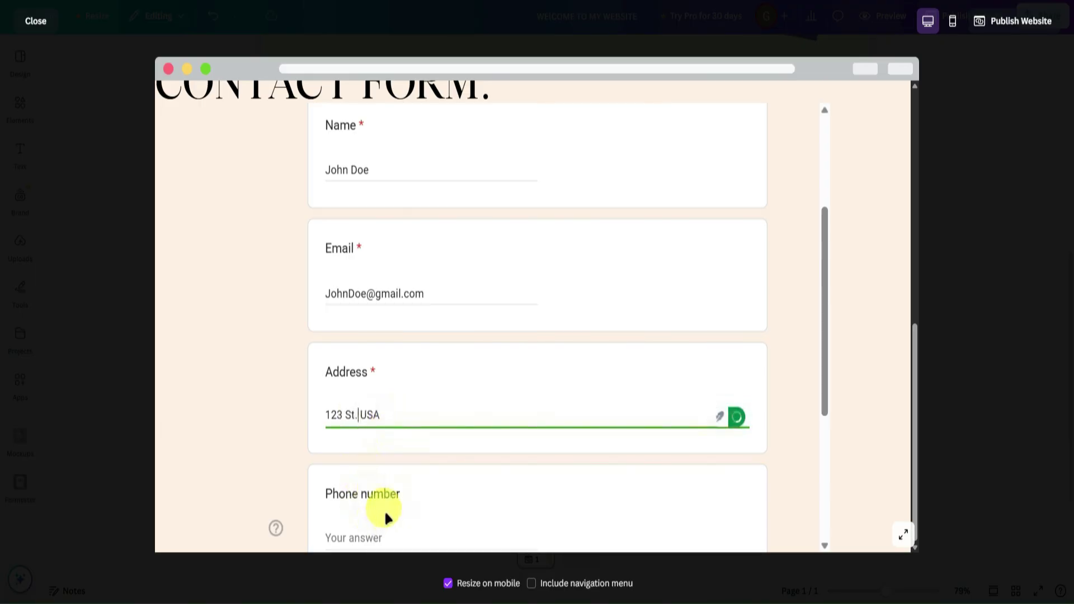
pyautogui.scroll(-1, 384, 515)
pyautogui.click(378, 464)
pyautogui.write('12')
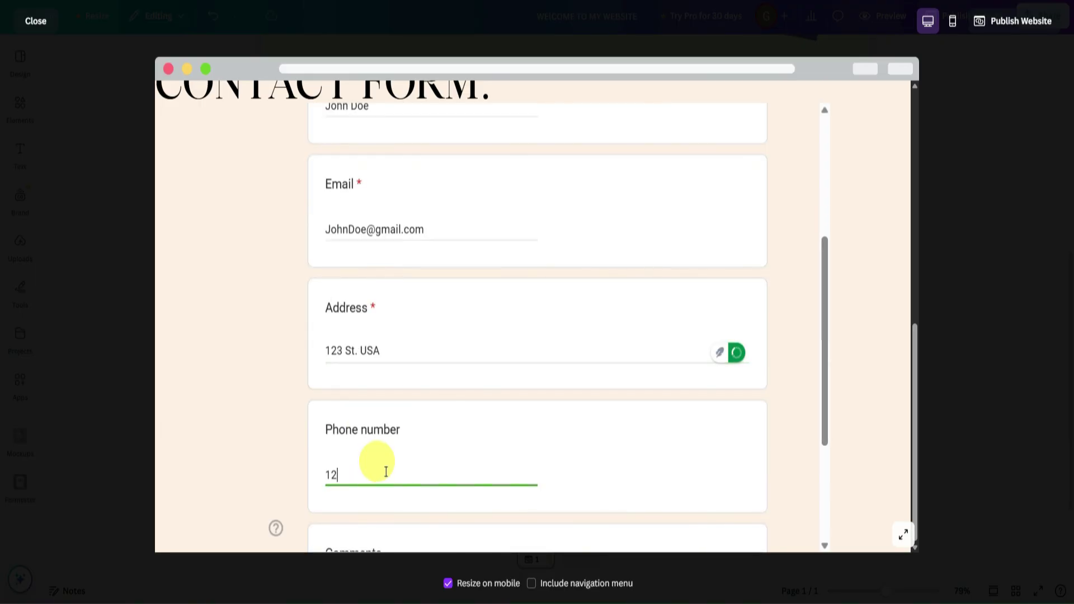
pyautogui.write('34567890')
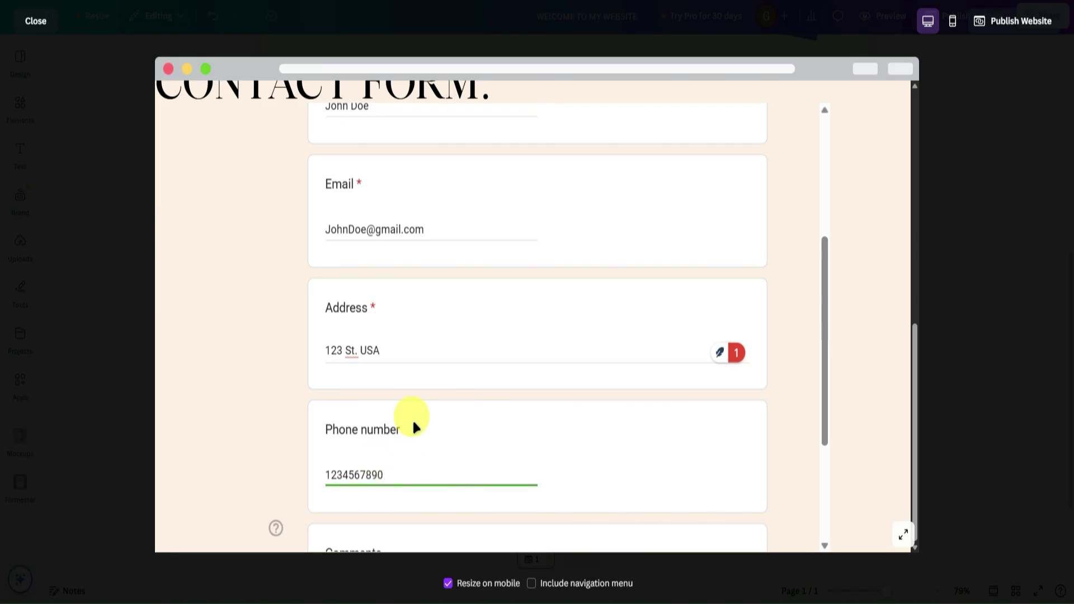
# Write 'How are you!' in the Comments field and submit the form.
pyautogui.scroll(-3, 412, 429)
pyautogui.click(358, 400)
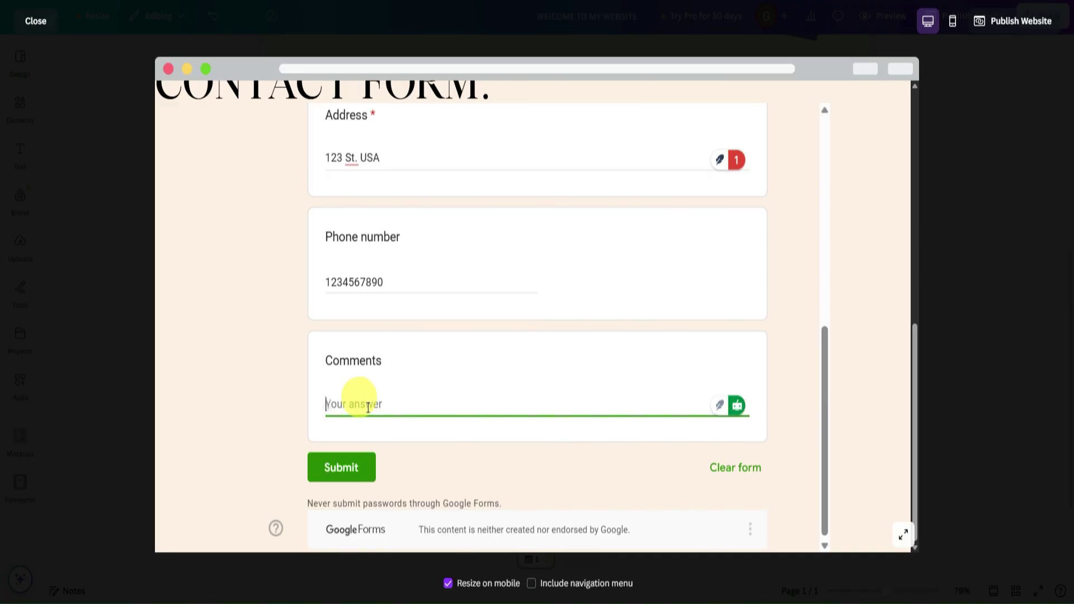
pyautogui.write('How are you!')
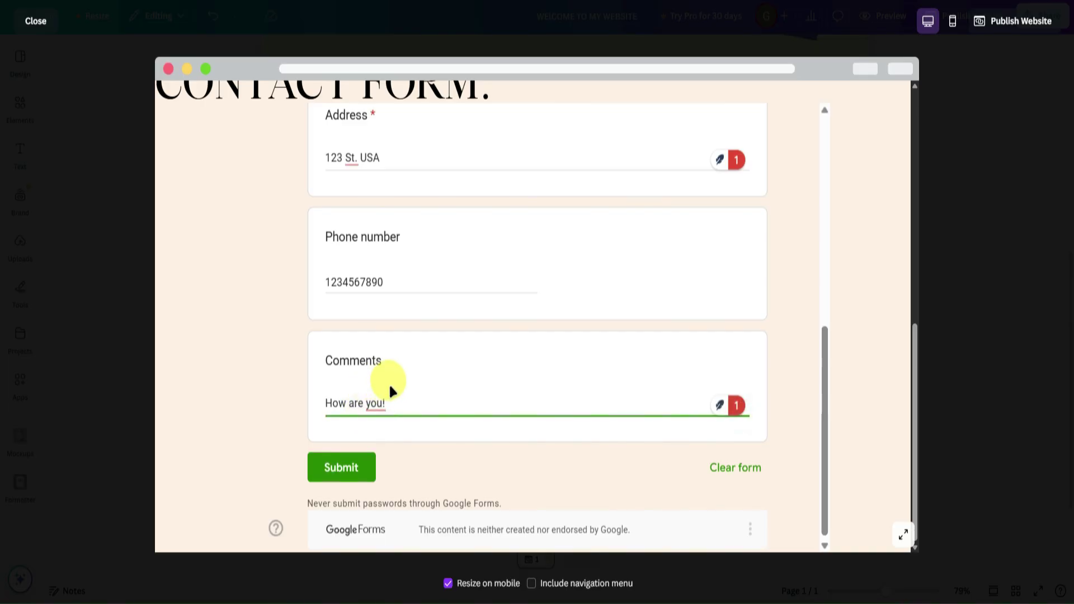
pyautogui.scroll(5, 447, 392)
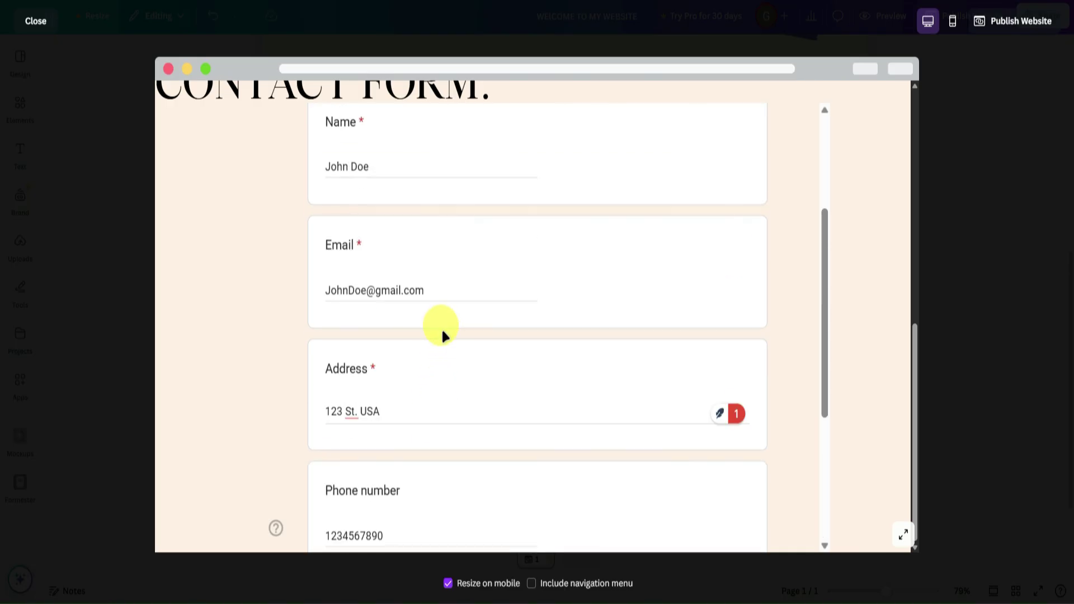
pyautogui.scroll(-5, 443, 336)
pyautogui.click(349, 465)
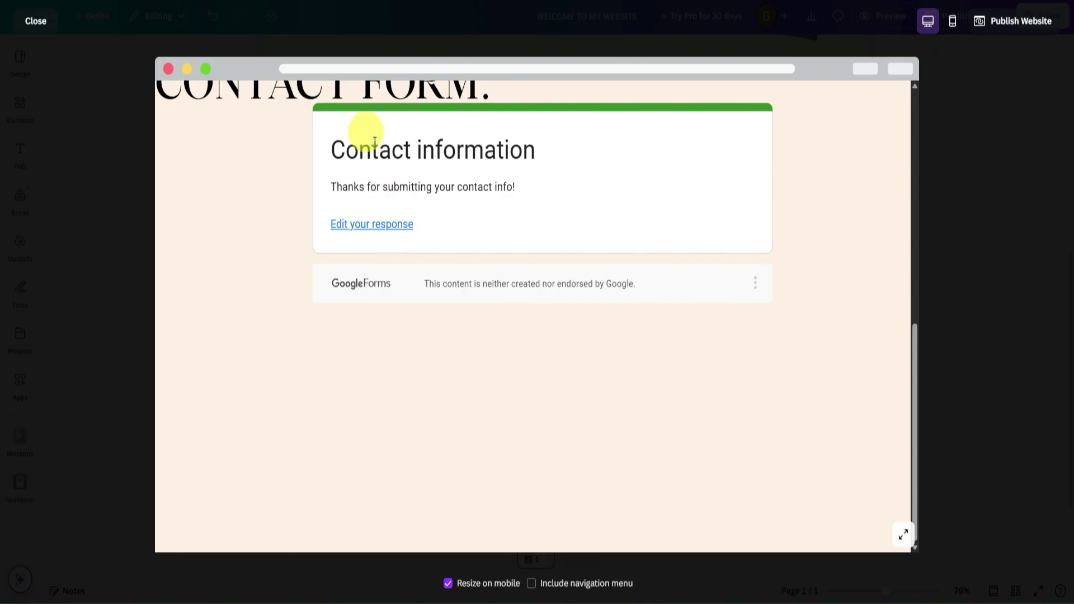
# Close the Canva preview and review the one submitted entry in the Google Forms Responses summary.
pyautogui.click(973, 217)
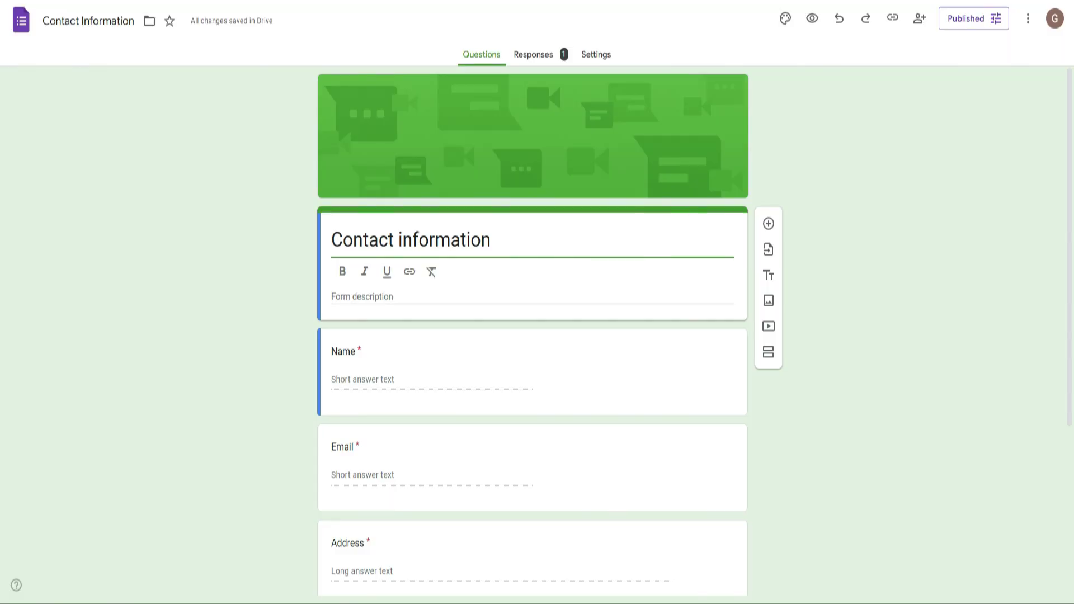
pyautogui.click(530, 58)
pyautogui.scroll(-3, 434, 229)
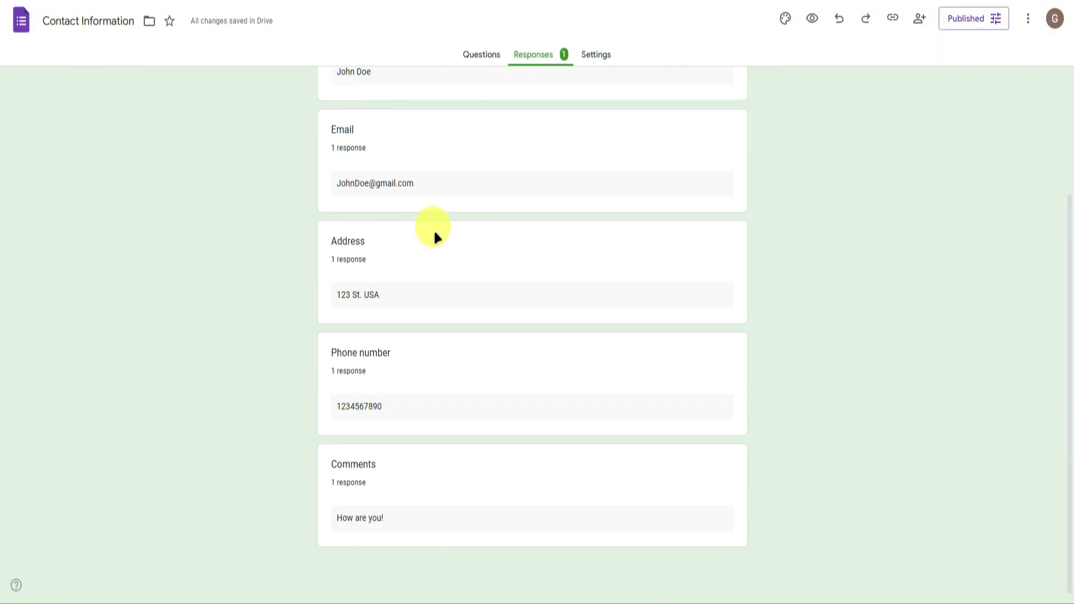
pyautogui.scroll(3, 435, 228)
pyautogui.scroll(-3, 434, 227)
pyautogui.scroll(3, 435, 227)
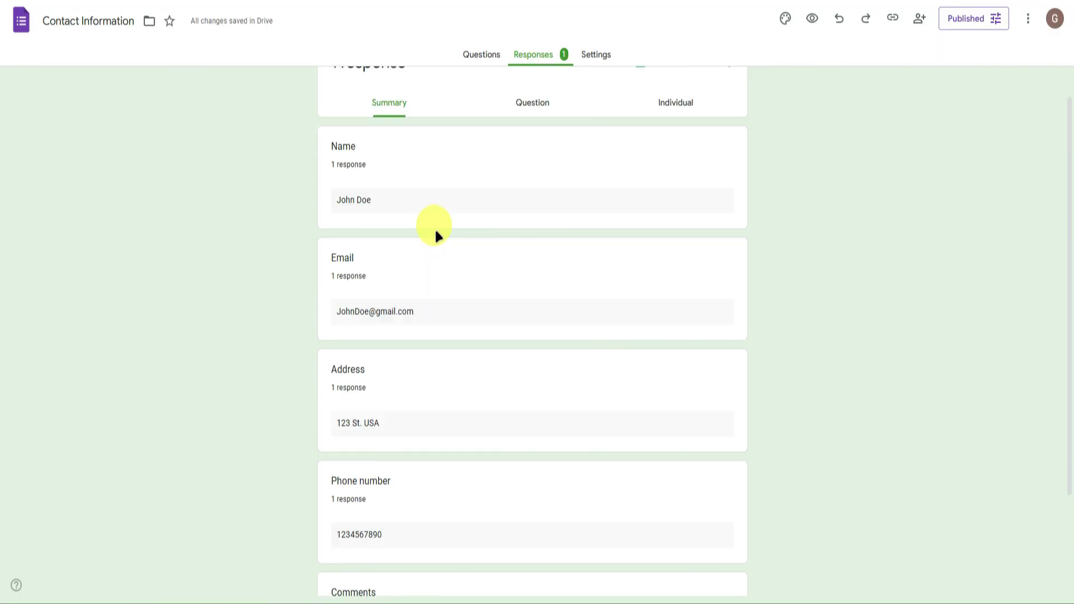
pyautogui.scroll(-3, 434, 227)
pyautogui.scroll(3, 435, 233)
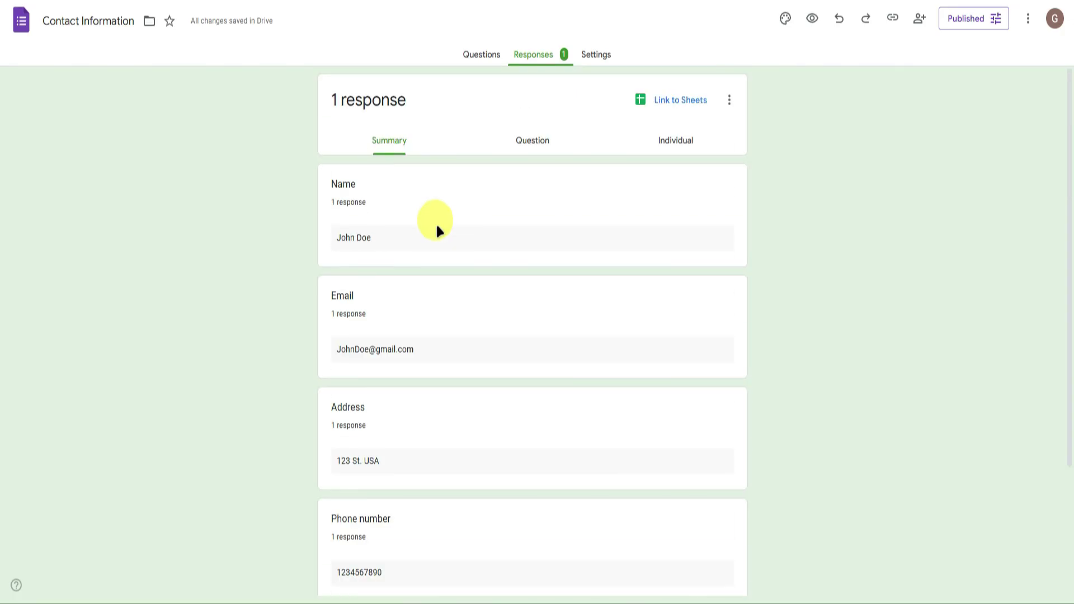
pyautogui.scroll(-3, 437, 230)
pyautogui.scroll(3, 428, 217)
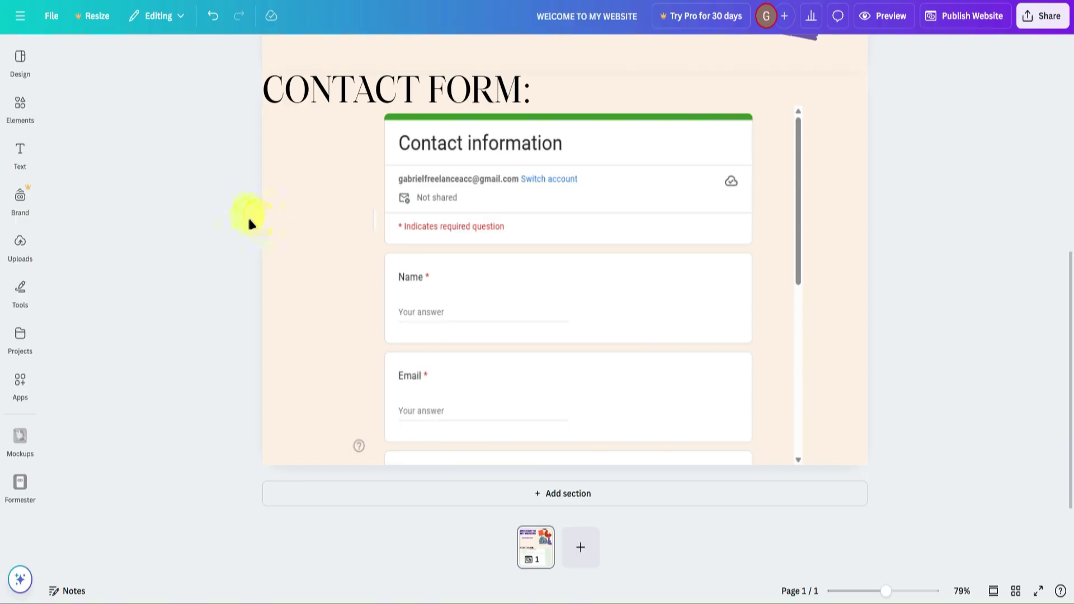
pyautogui.scroll(5, 247, 215)
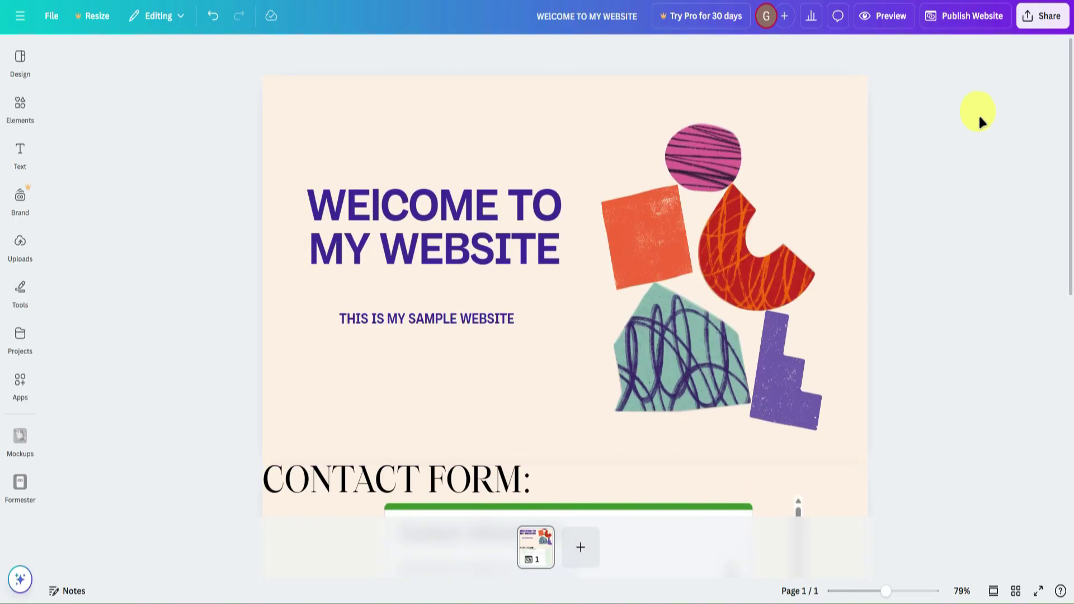
pyautogui.click(975, 17)
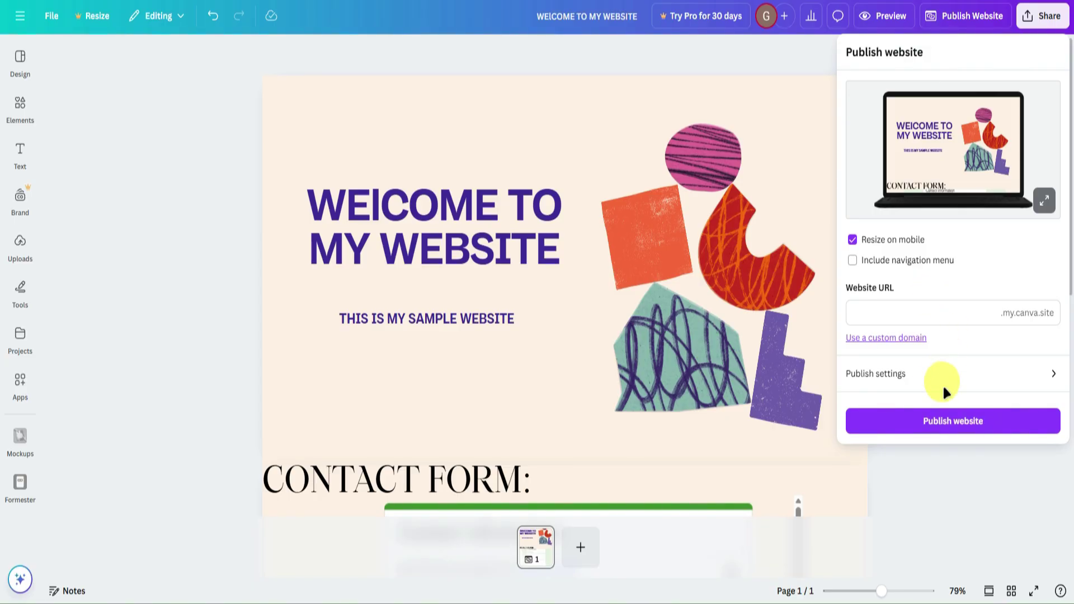
pyautogui.press('Escape')
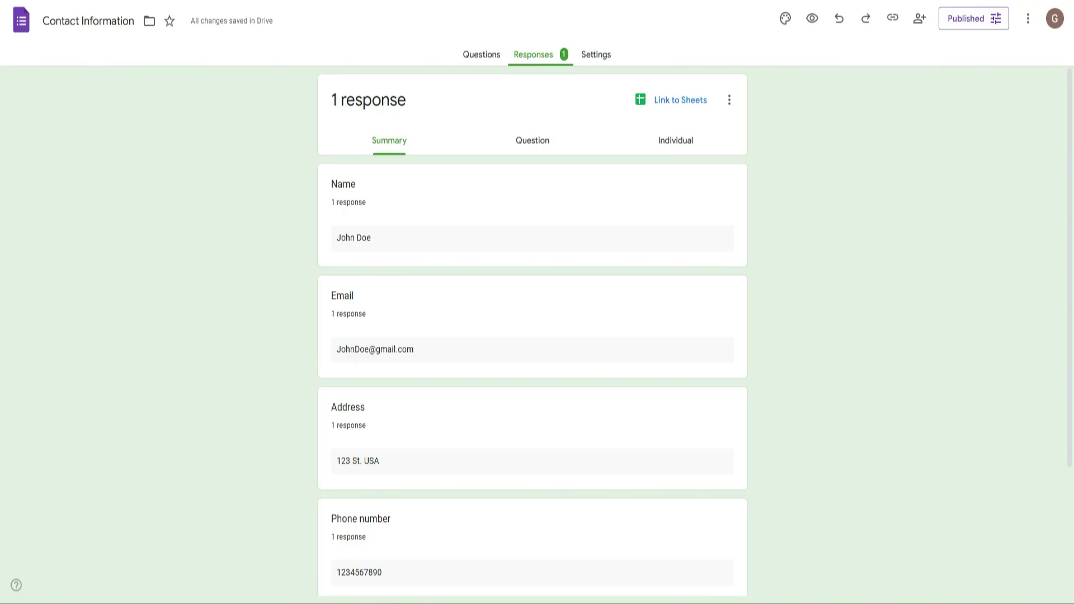
pyautogui.scroll(-3, 401, 223)
pyautogui.click(490, 56)
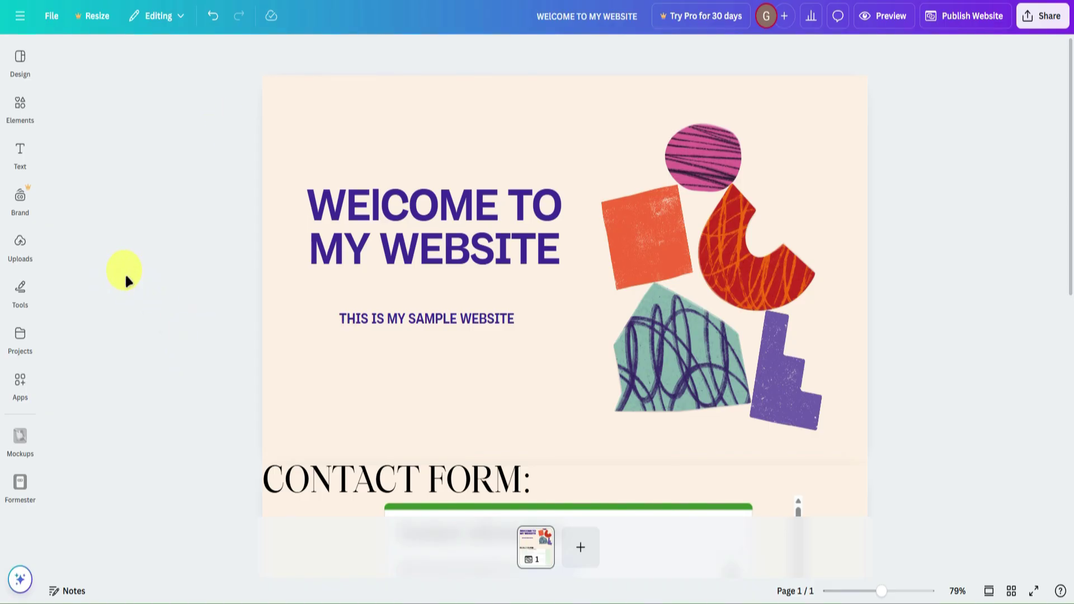
pyautogui.scroll(-7, 126, 273)
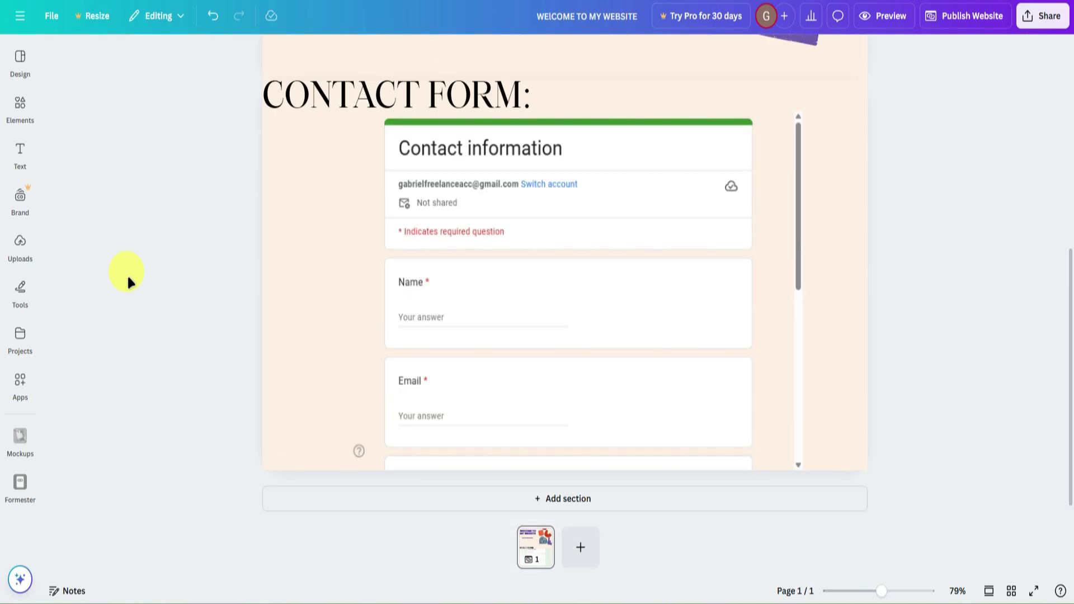
pyautogui.scroll(7, 127, 274)
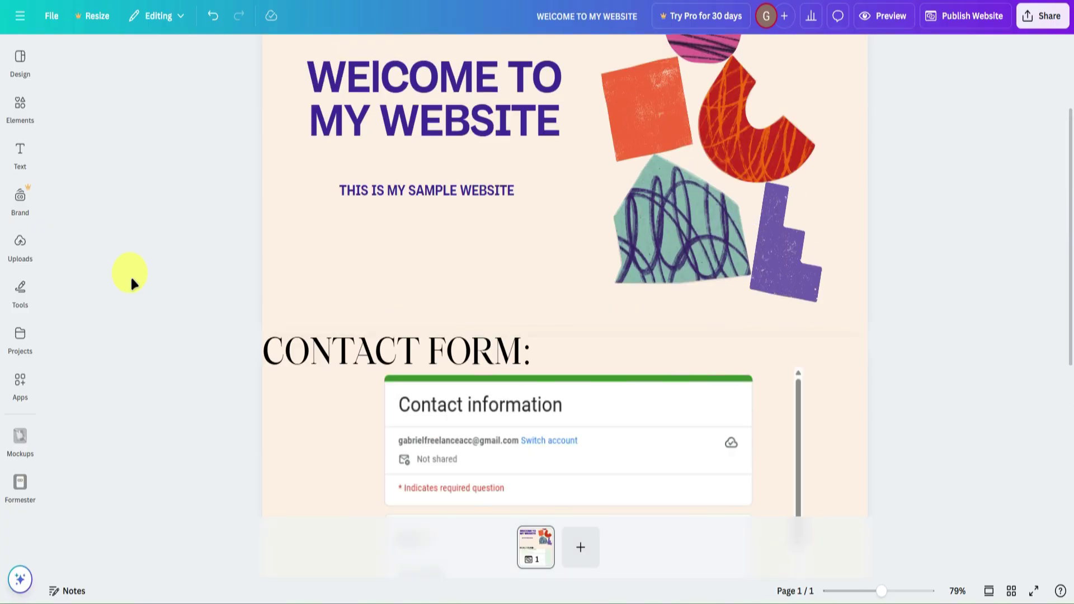